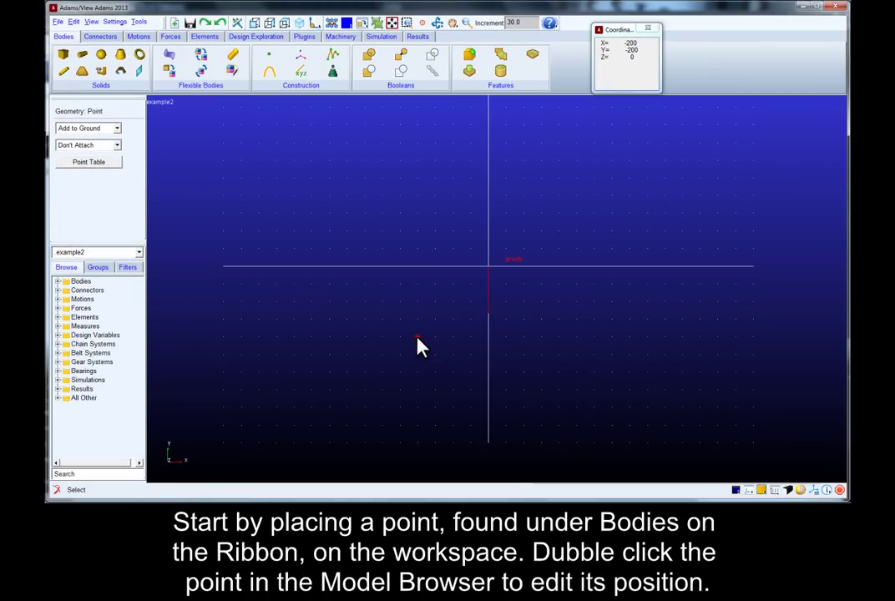
Step: Place a point on the ground and rename POINT_1 to point_cyl in the Model Browser
left_click(418, 339)
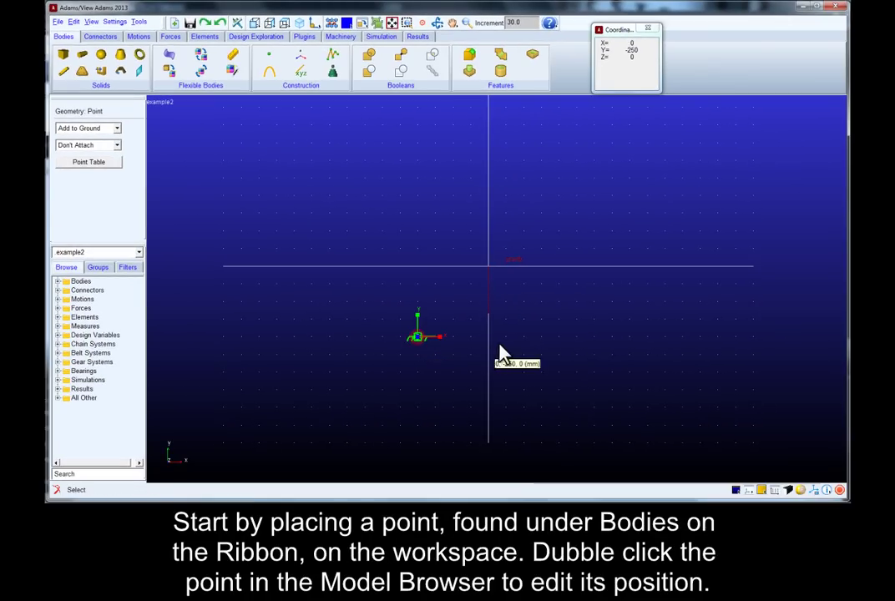
right_click(134, 305)
left_click(151, 311)
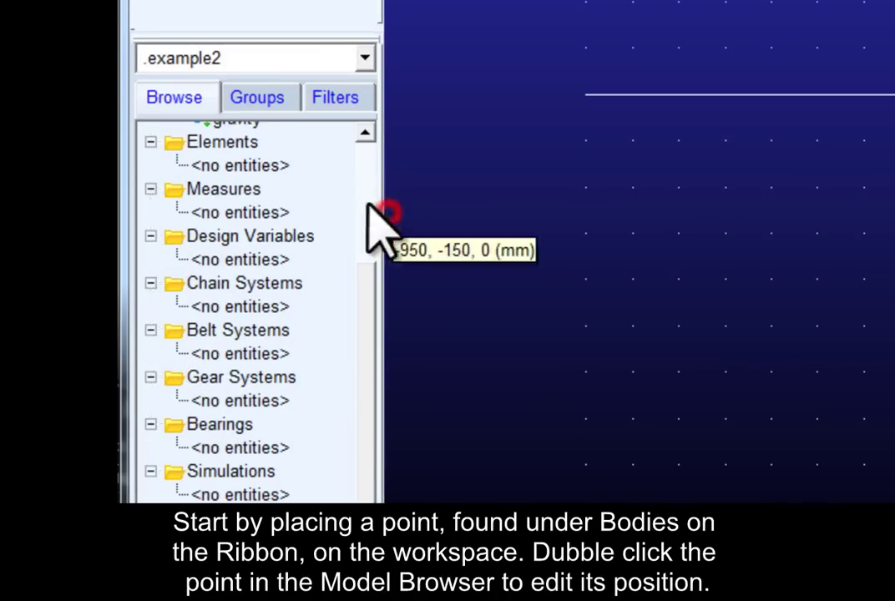
left_click_drag(368, 325, 360, 189)
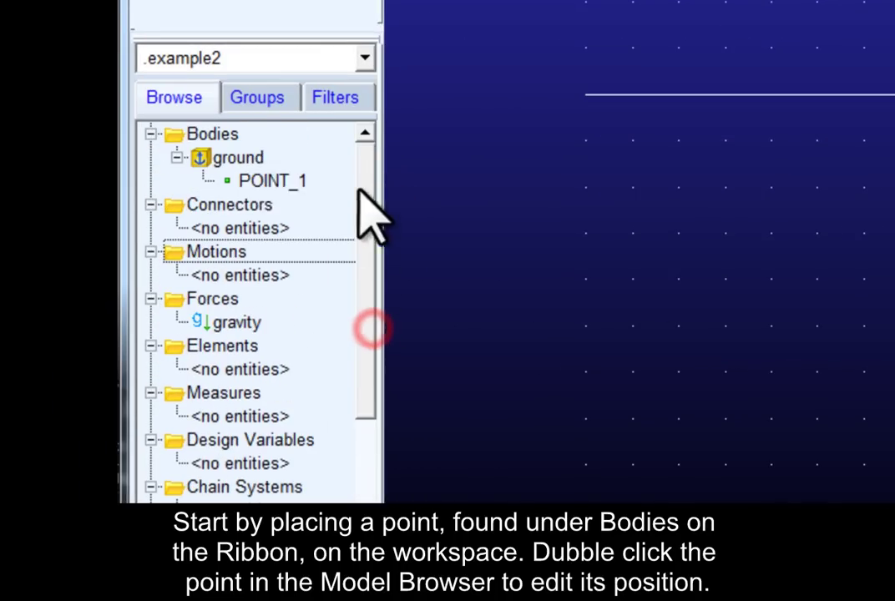
left_click(269, 182)
left_click(272, 184)
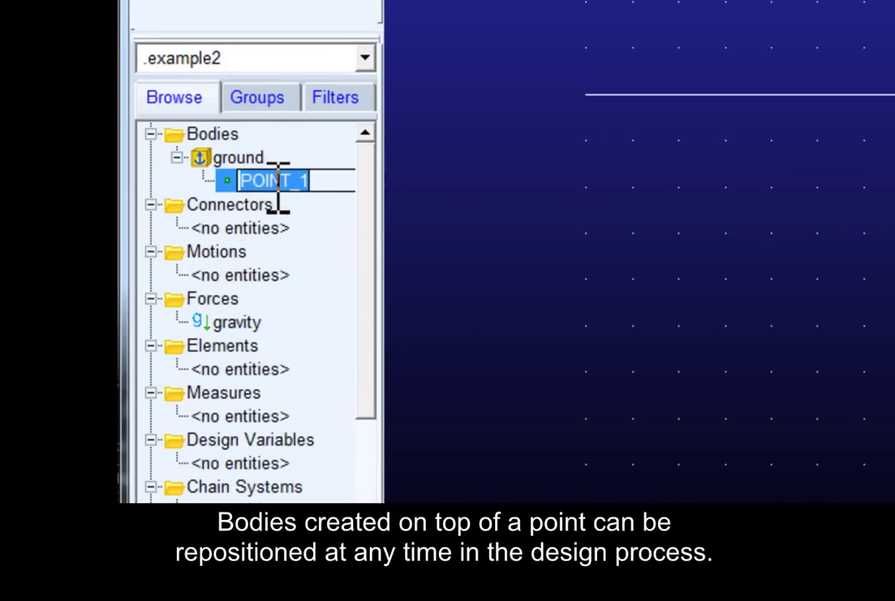
type("point_cyl")
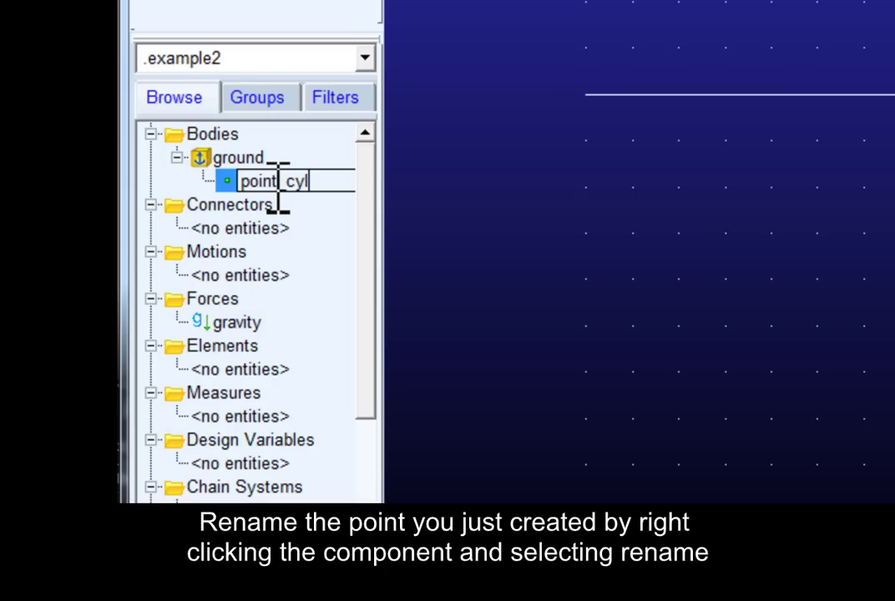
key("Return")
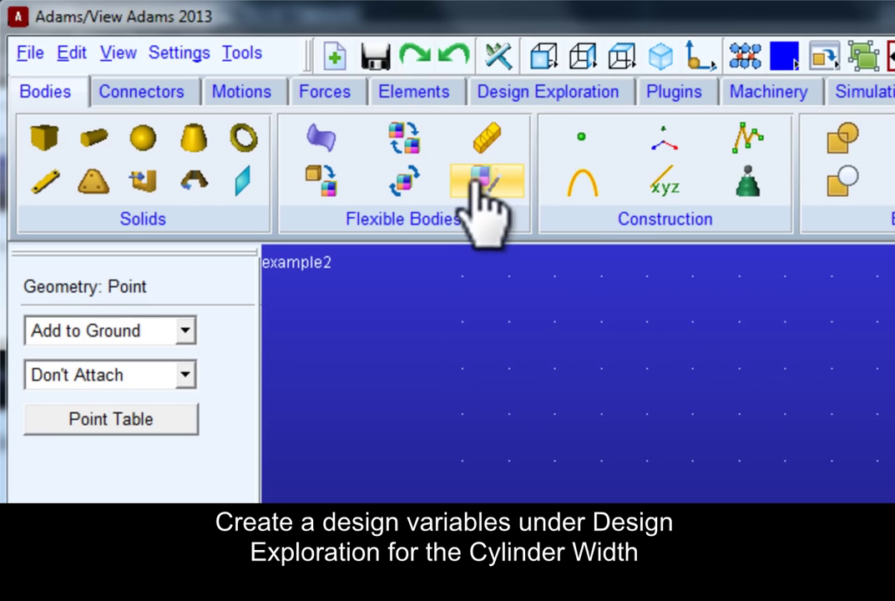
Step: Create design variable cyl_x in length units with standard value 400 and ±100 range
left_click(542, 94)
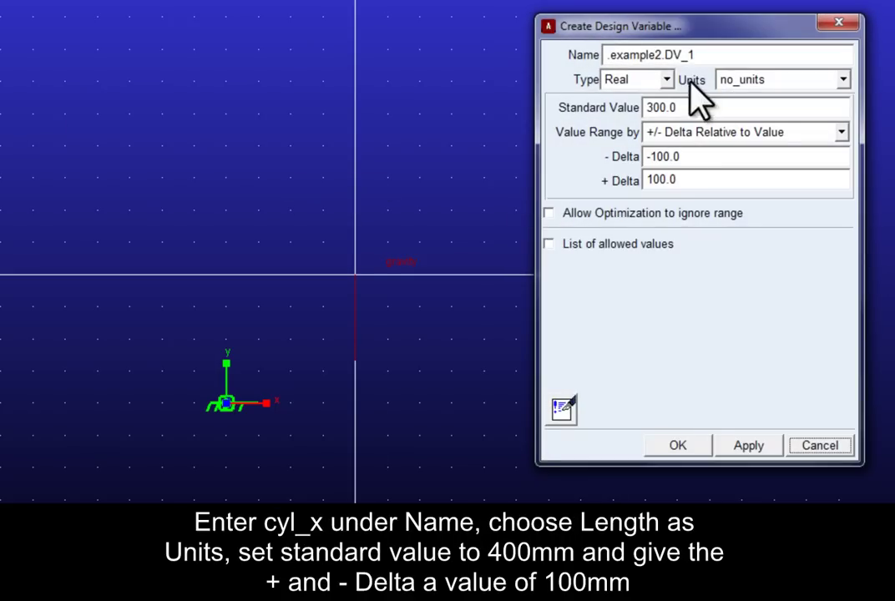
double_click(676, 52)
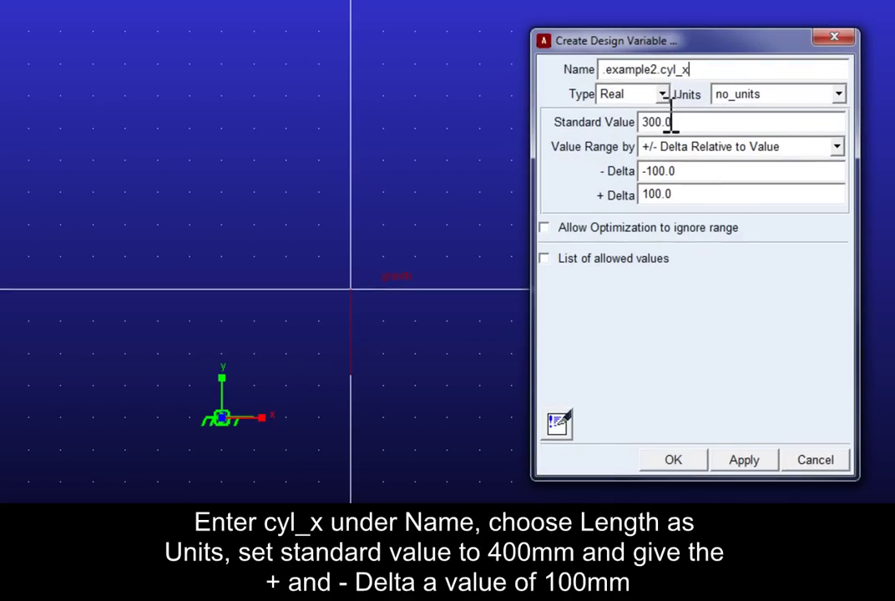
left_click_drag(683, 122, 646, 122)
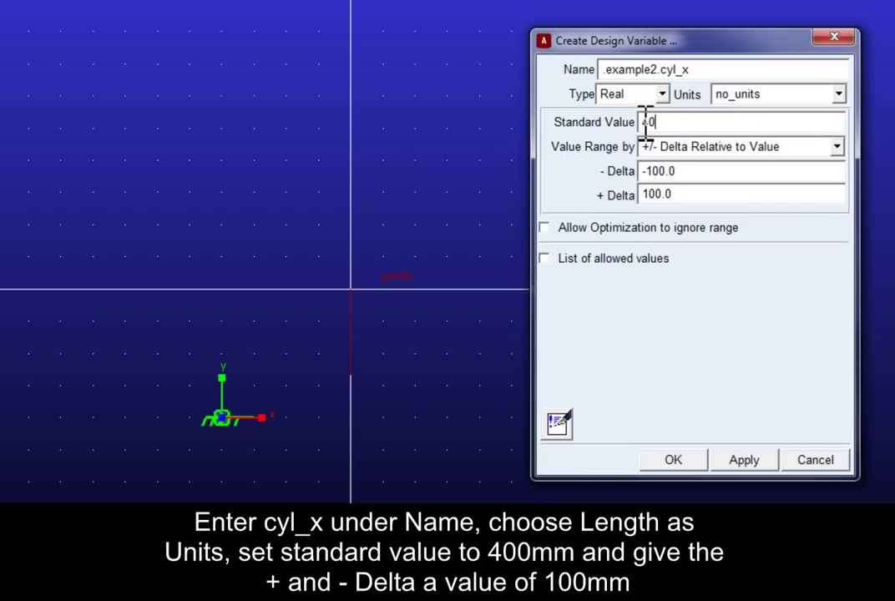
type("400")
left_click(723, 94)
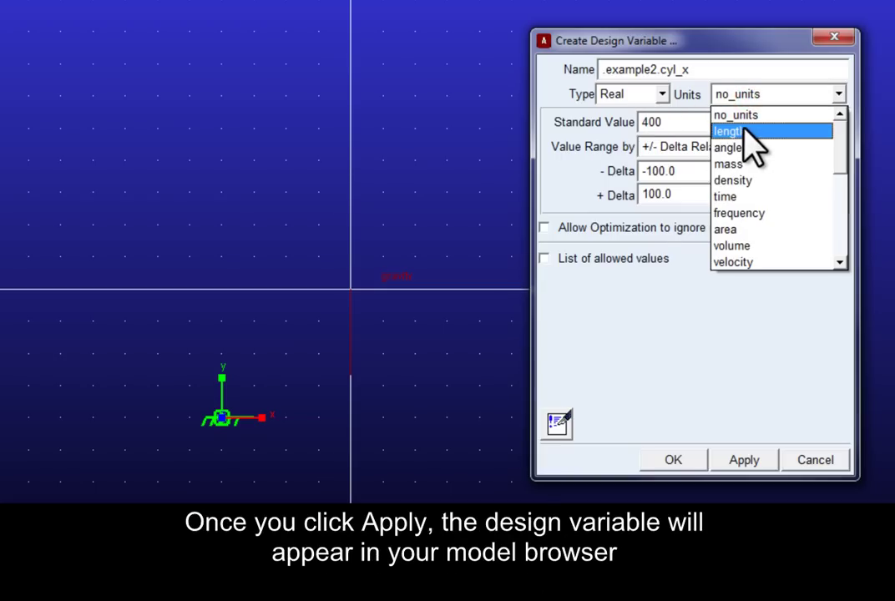
left_click(746, 130)
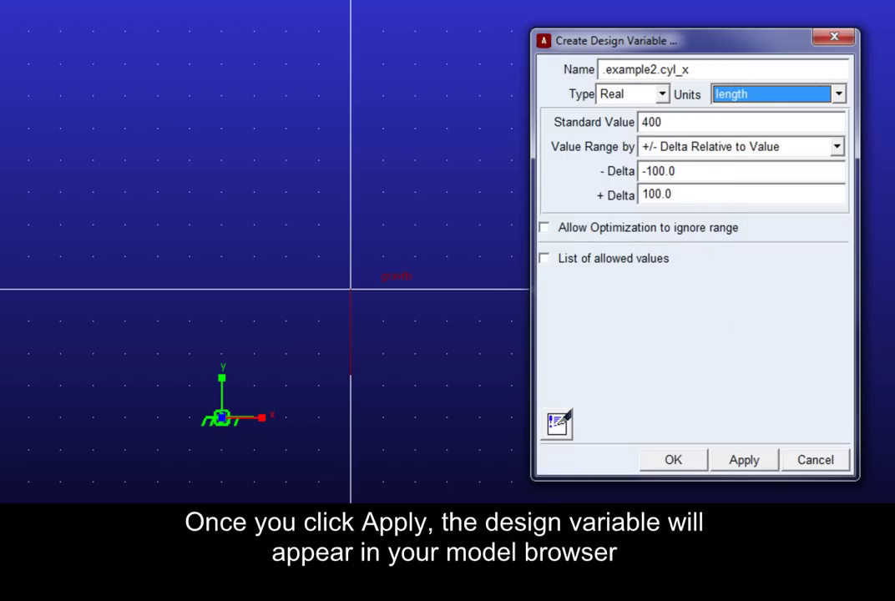
left_click(768, 464)
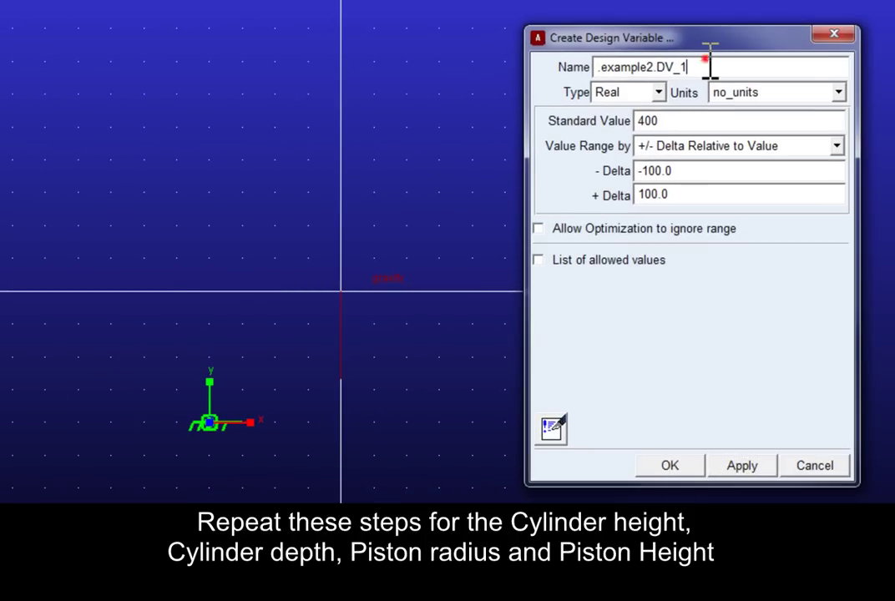
Step: Create length design variables cyl_y and cyl_z
left_click_drag(709, 67, 664, 70)
type("cyl_")
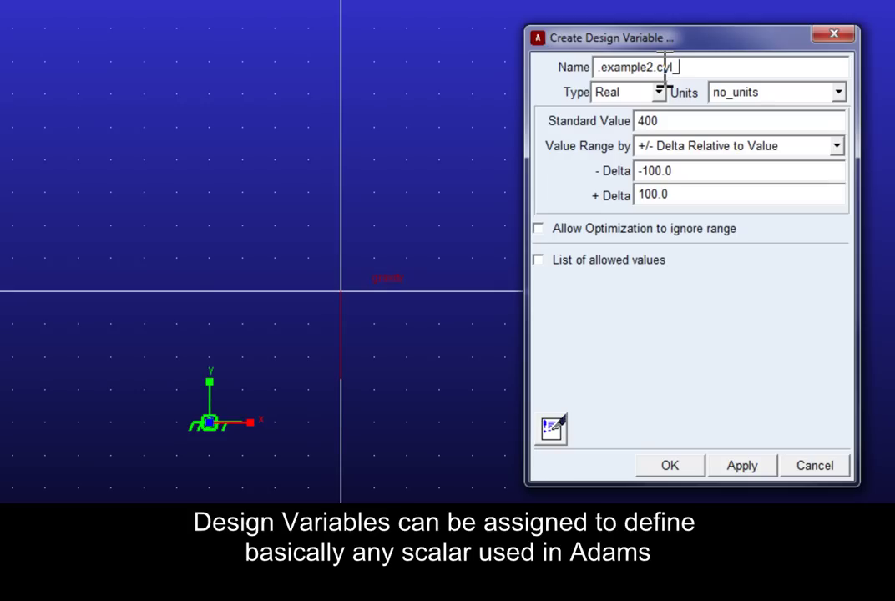
left_click(734, 91)
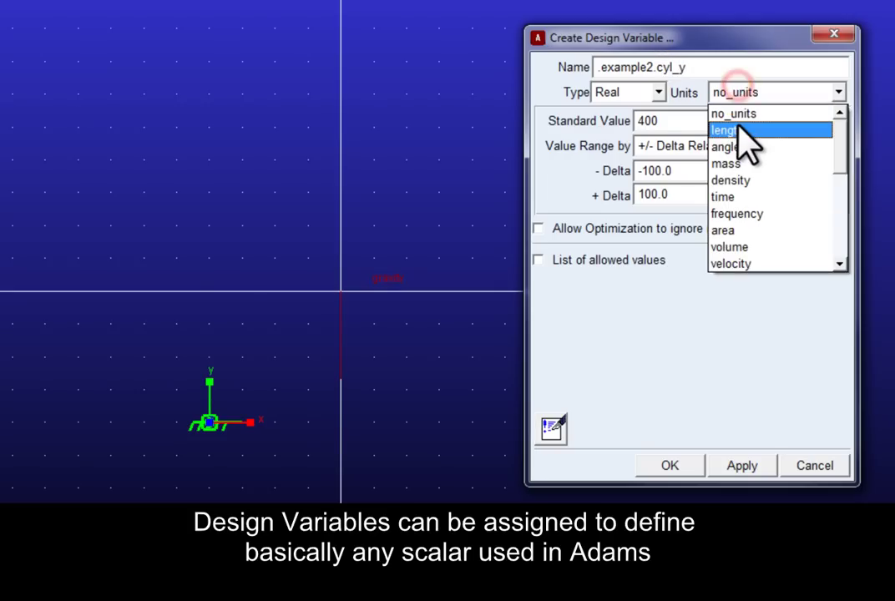
left_click(735, 127)
left_click(767, 464)
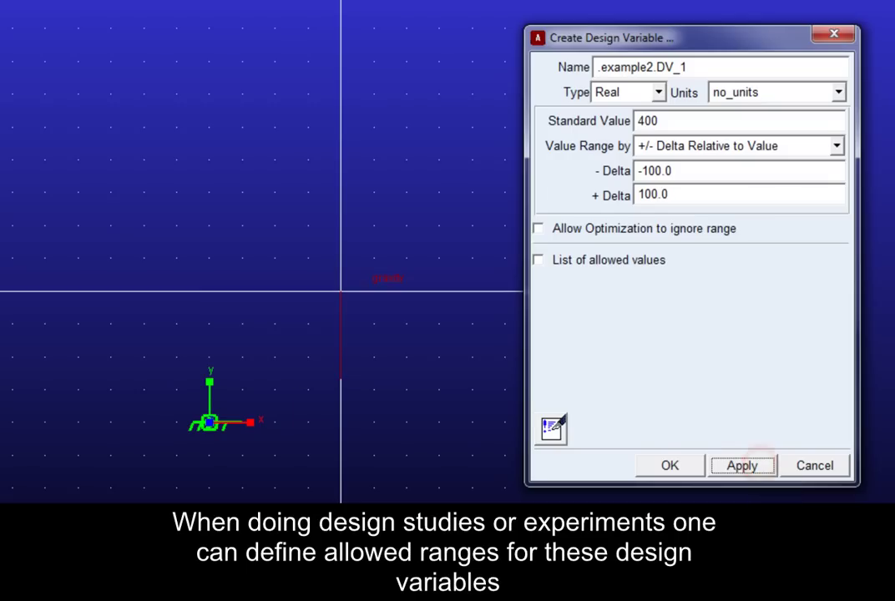
left_click_drag(721, 67, 657, 69)
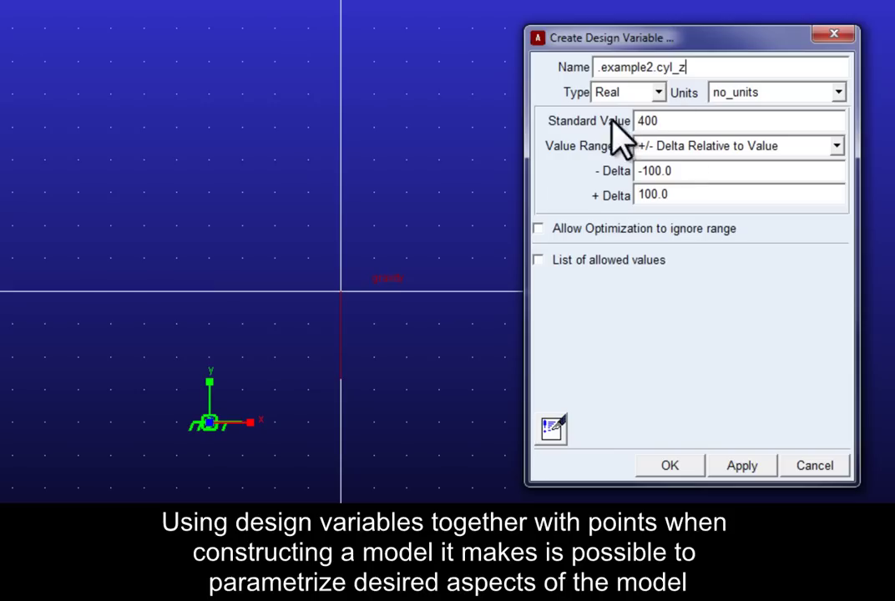
left_click(737, 93)
left_click(736, 129)
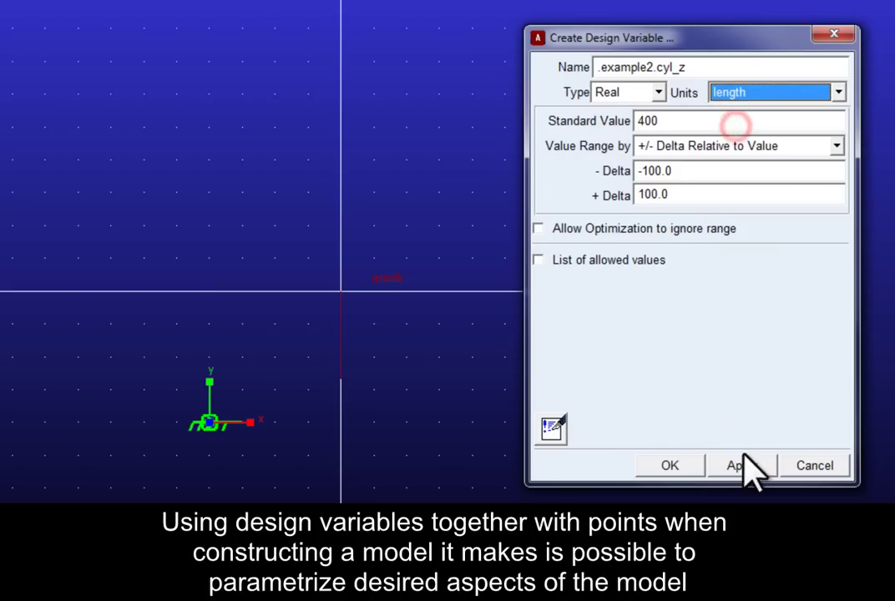
left_click(742, 466)
Step: Create a length design variable named radius
left_click_drag(722, 67, 656, 69)
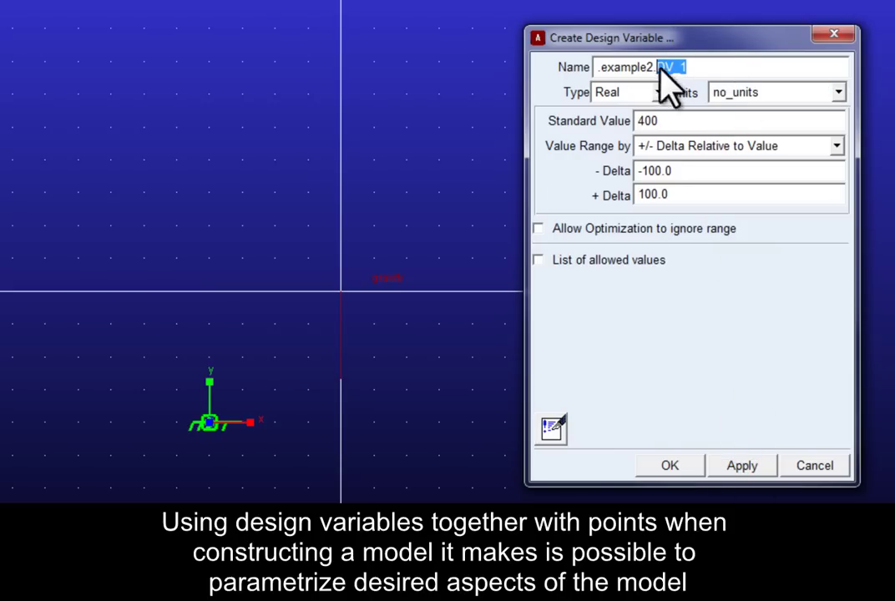
type("radius")
left_click(787, 93)
left_click(766, 123)
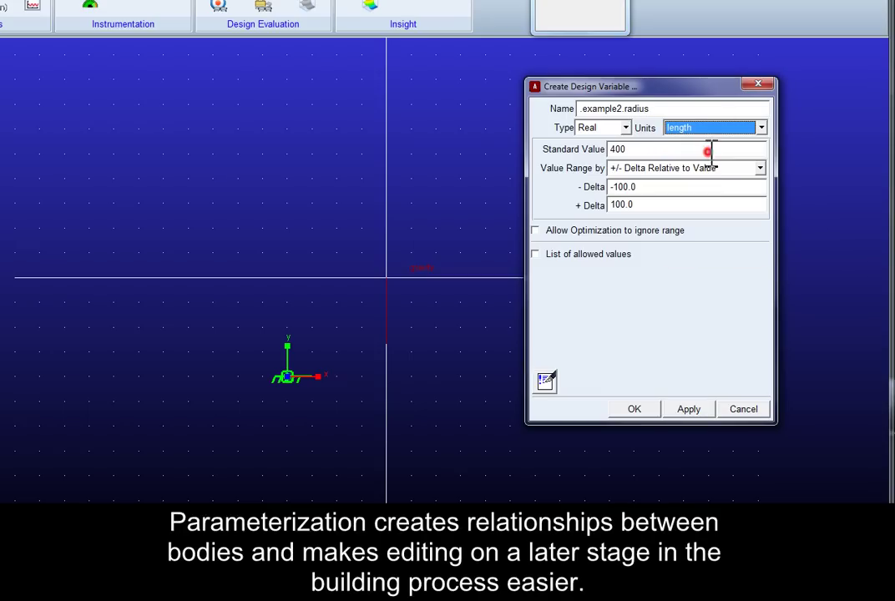
left_click(689, 409)
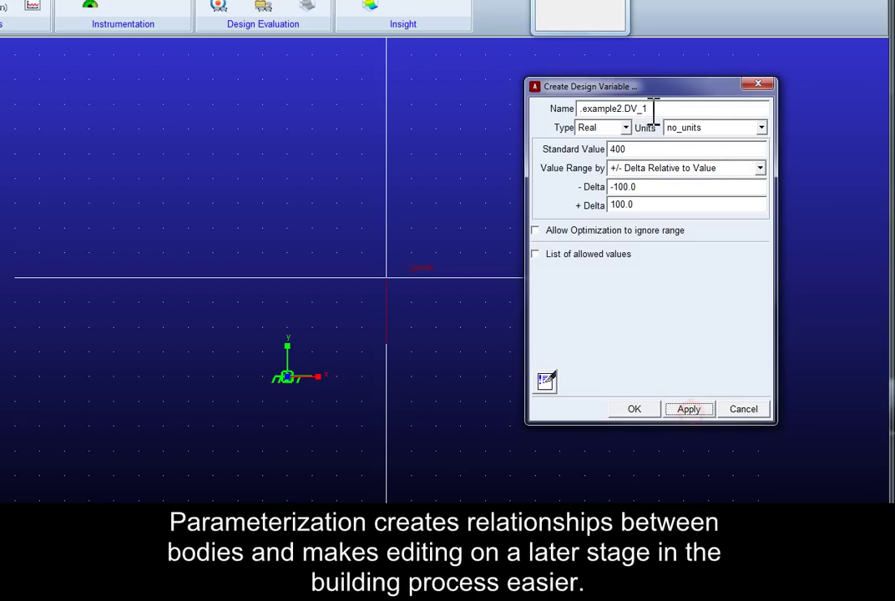
Step: Fill in a piston_length variable with length units and standard value 150
type("p")
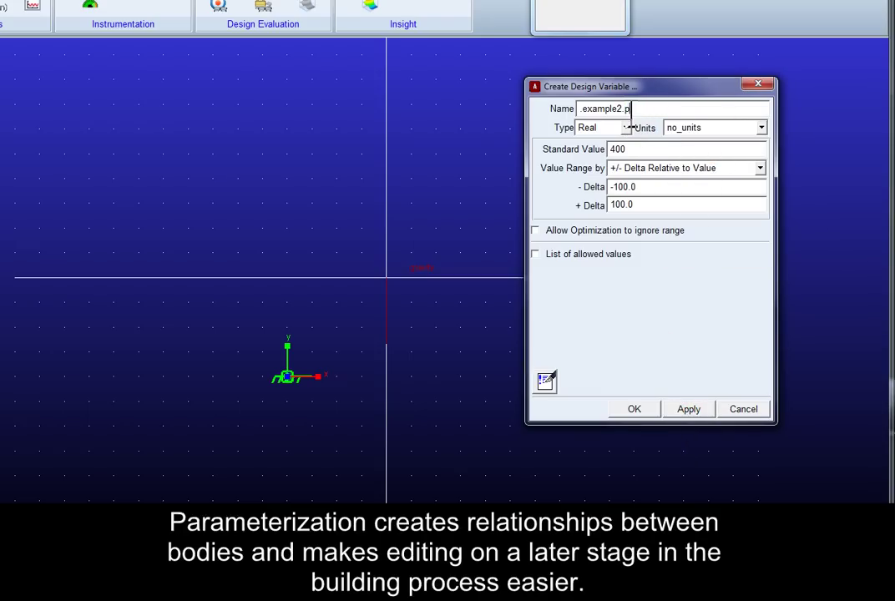
type("iston_length")
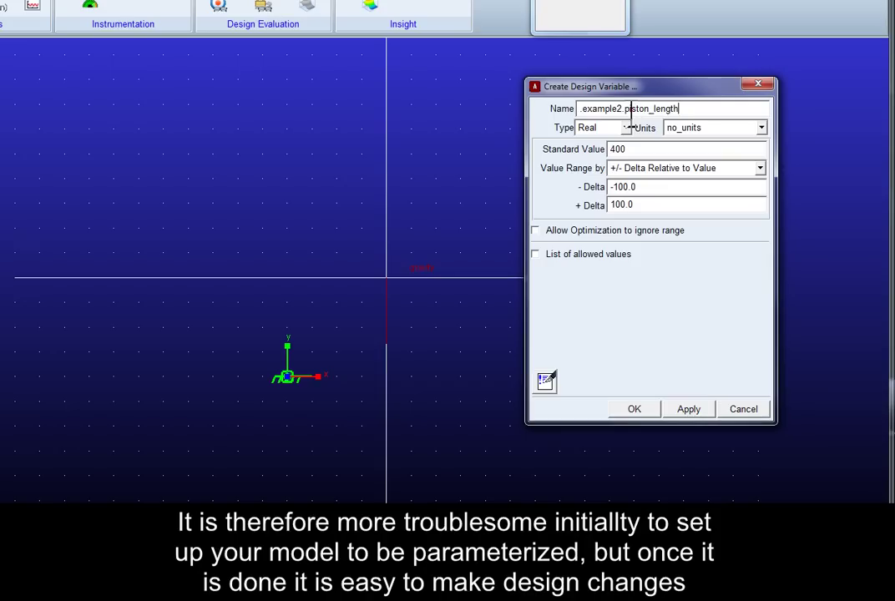
left_click(697, 128)
left_click(695, 154)
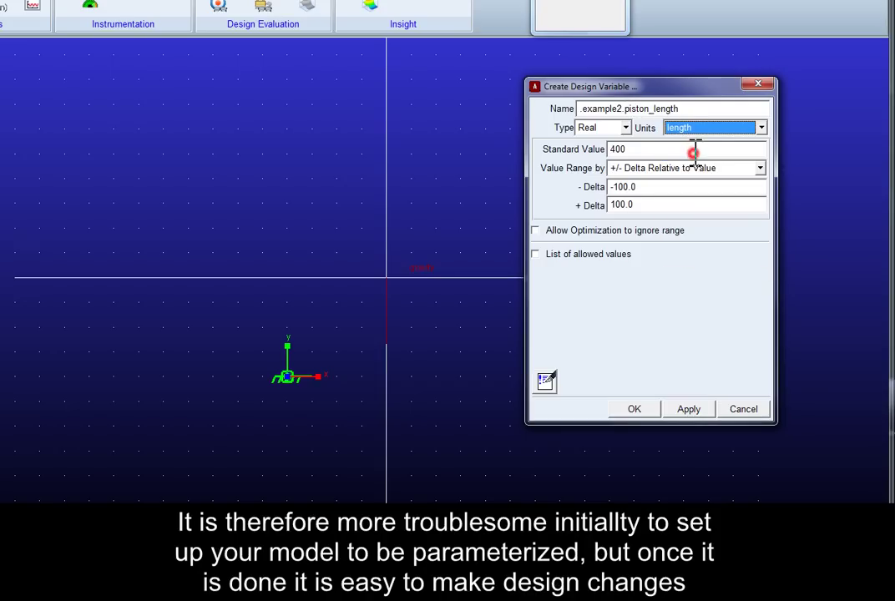
double_click(635, 149)
type("150")
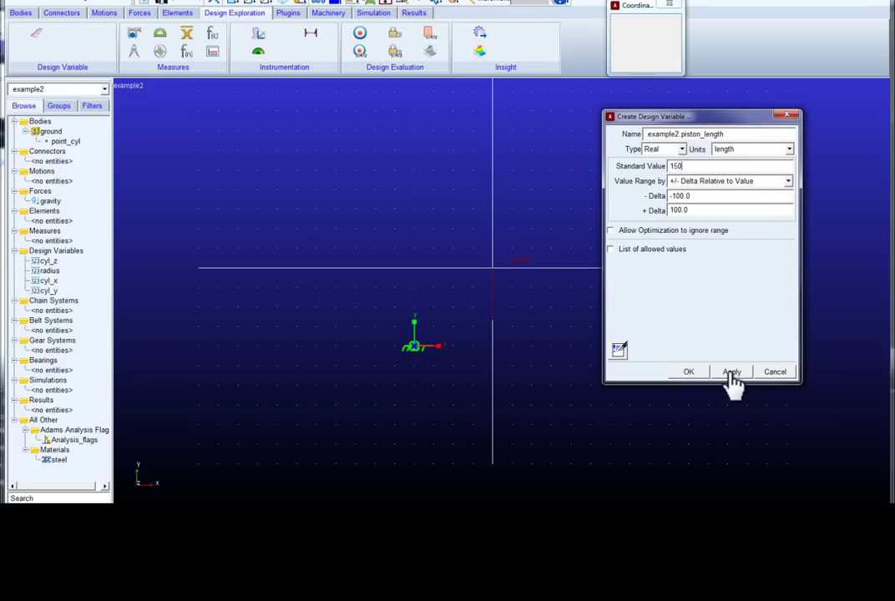
Step: Create the piston_length variable, then draw a box solid starting at point_cyl
left_click(689, 371)
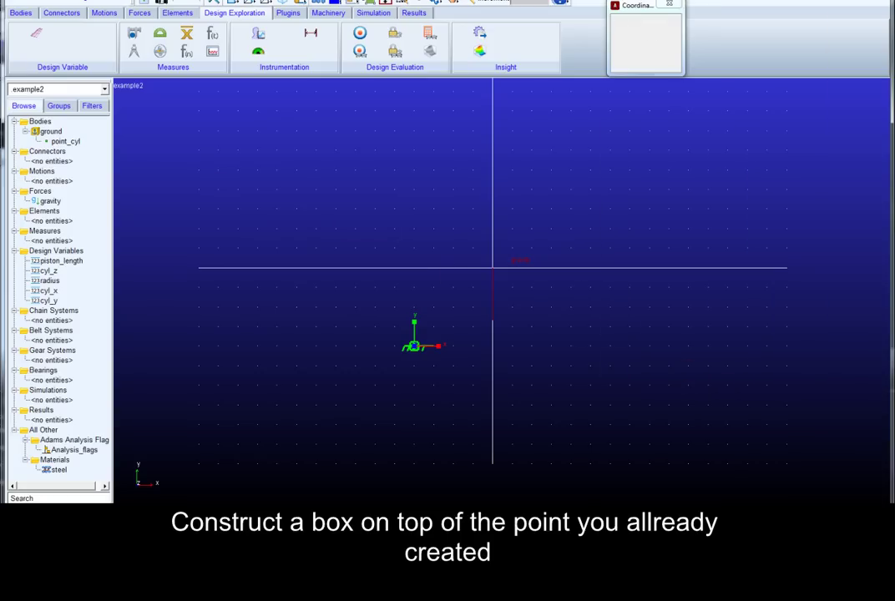
left_click(46, 281)
left_click(18, 14)
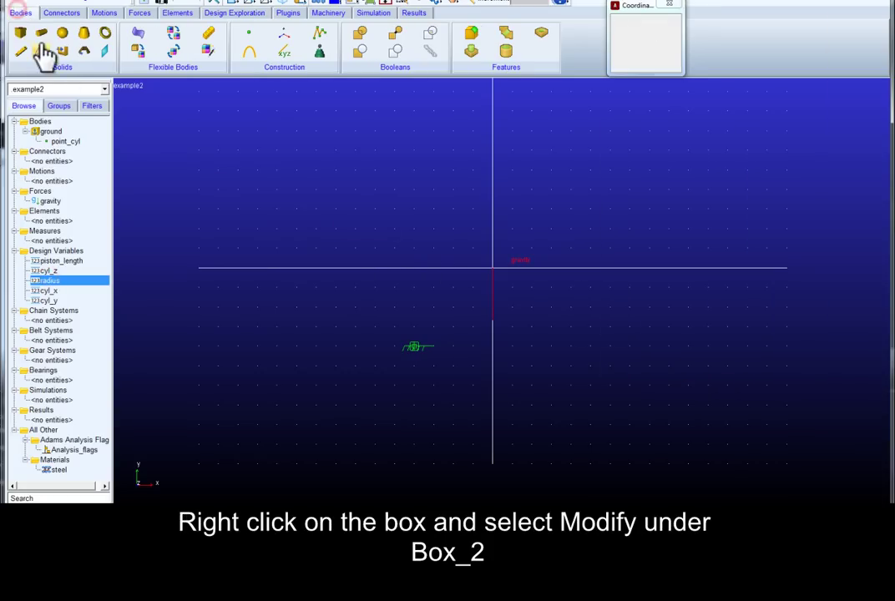
left_click(22, 38)
mouse_move(415, 349)
left_mouse_down()
mouse_move(555, 252)
mouse_move(551, 229)
left_mouse_up()
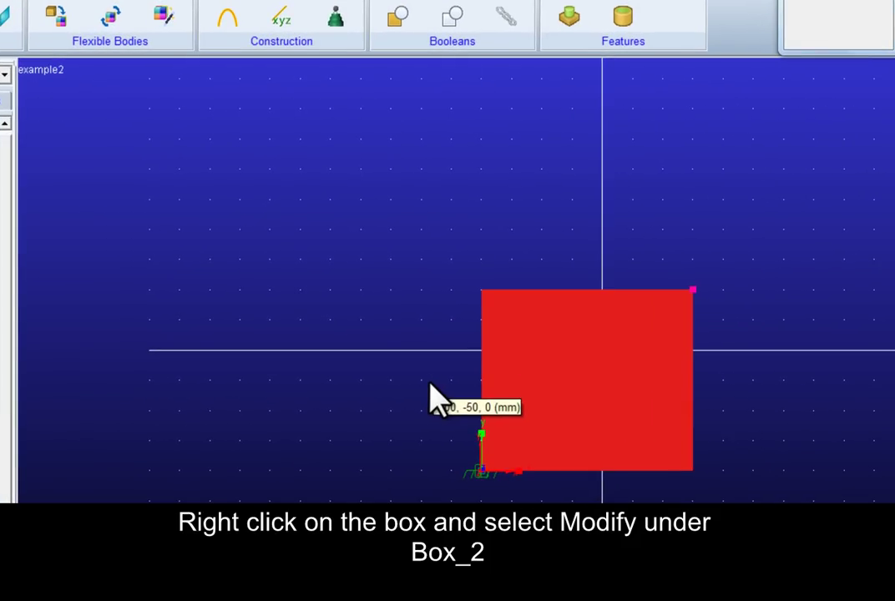
left_click_drag(430, 389, 430, 389)
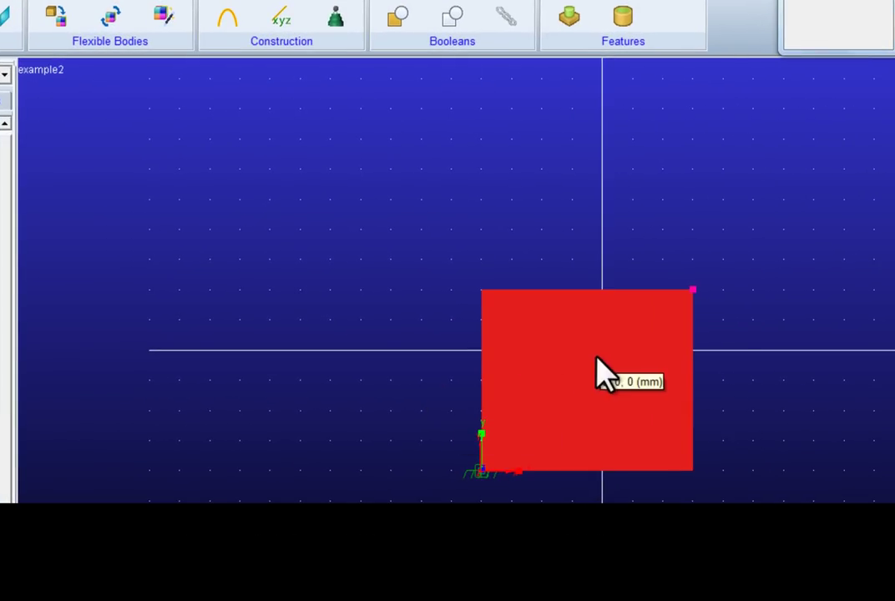
Step: Set the block's diagonal corner coordinates to (cyl_x),(cyl_y),(cyl_z) and apply
right_click(597, 355)
mouse_move(643, 388)
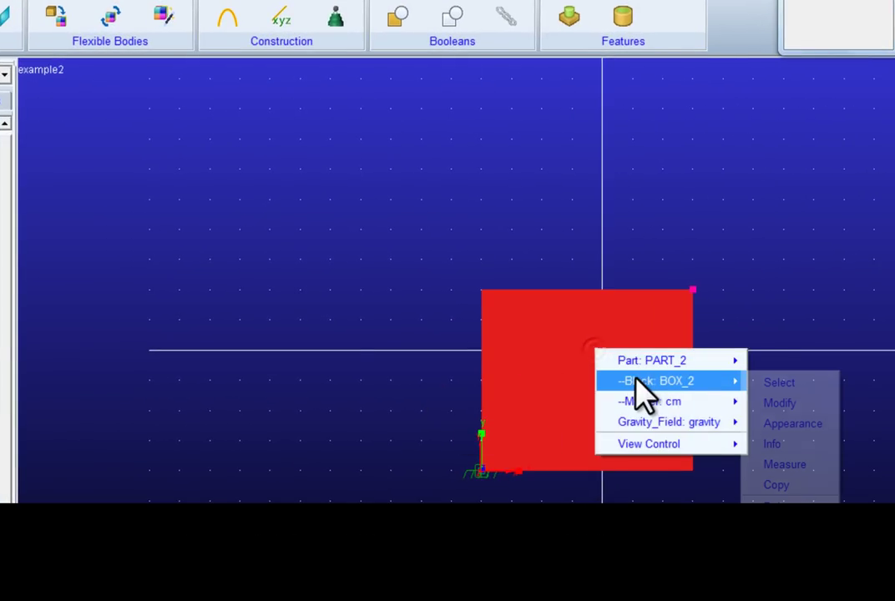
left_click(777, 404)
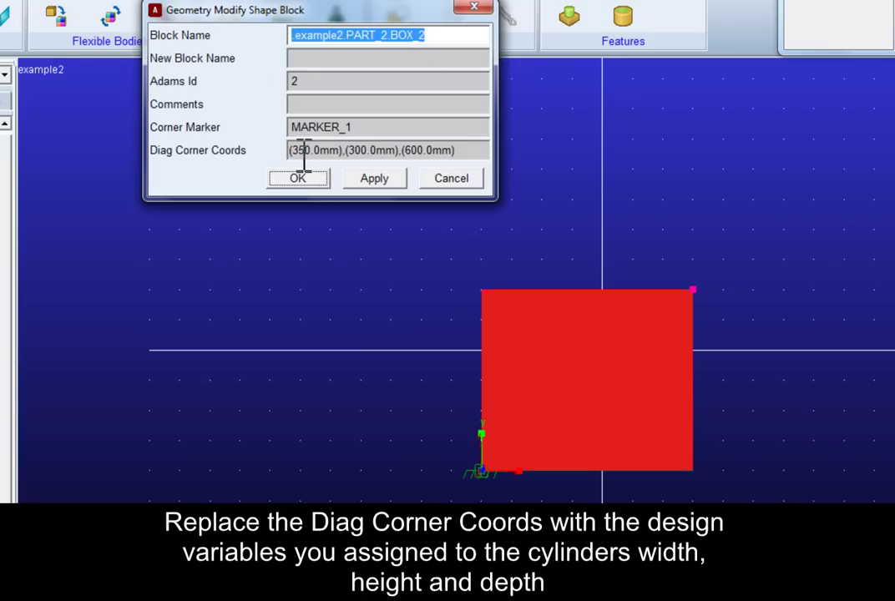
left_click_drag(297, 153, 340, 166)
type("cyl_")
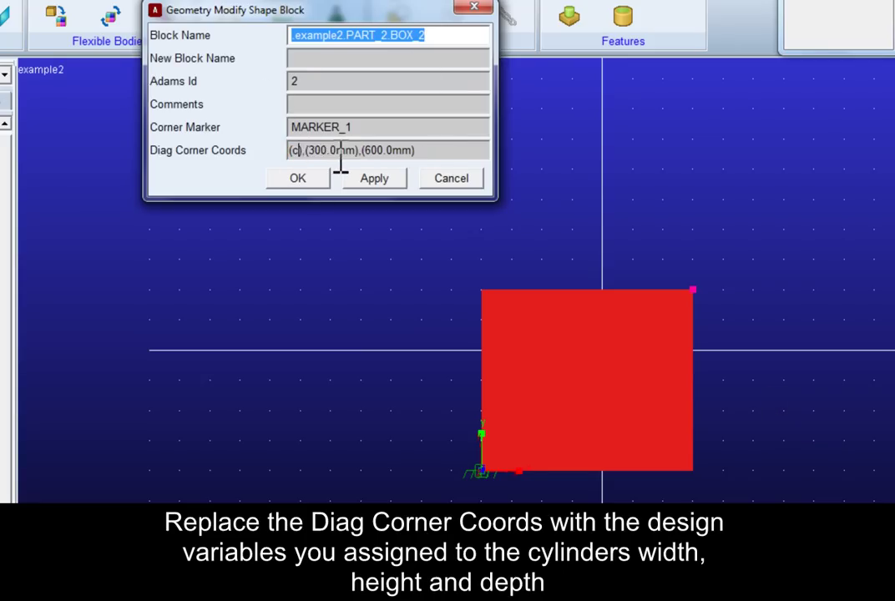
type("x")
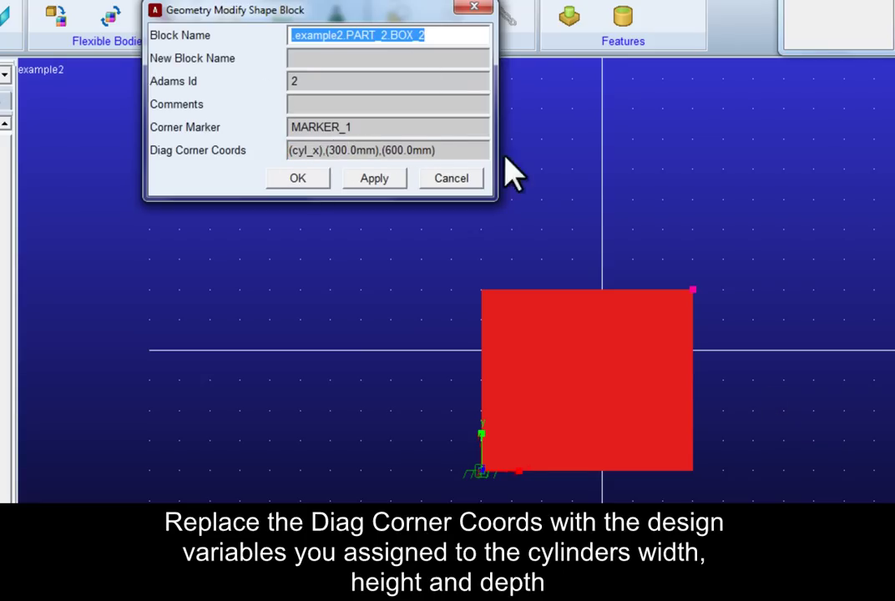
left_click_drag(326, 151, 413, 171)
type("cyl_y),(")
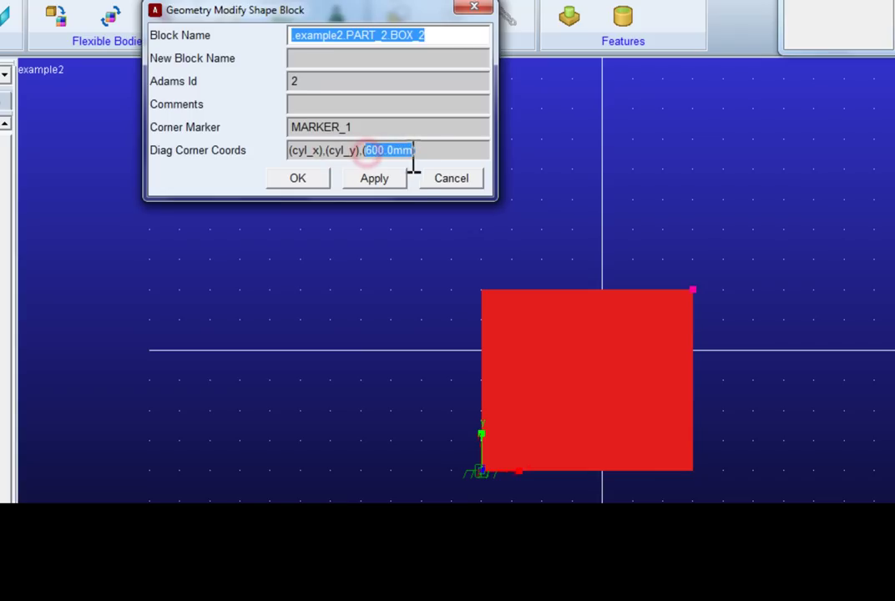
type("cyl_z")
left_click(374, 178)
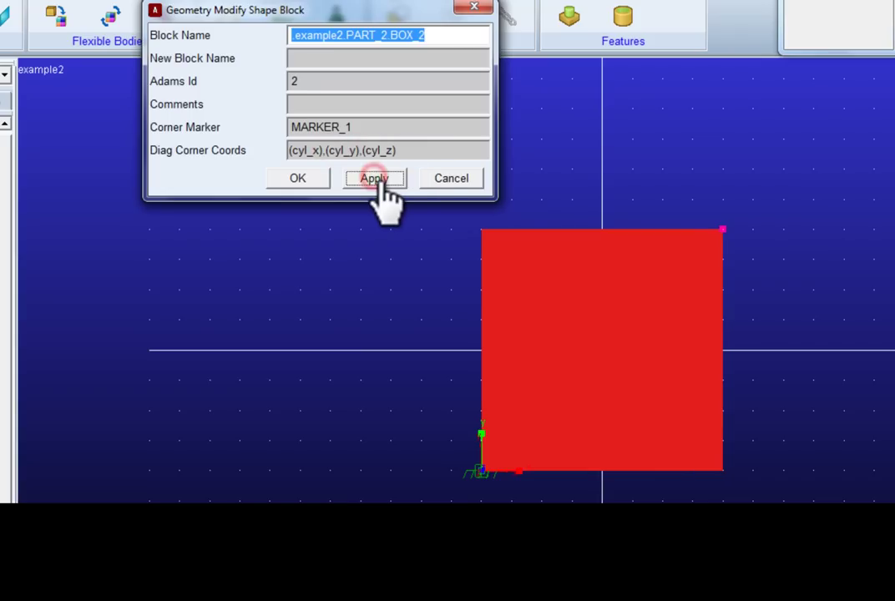
left_click(443, 182)
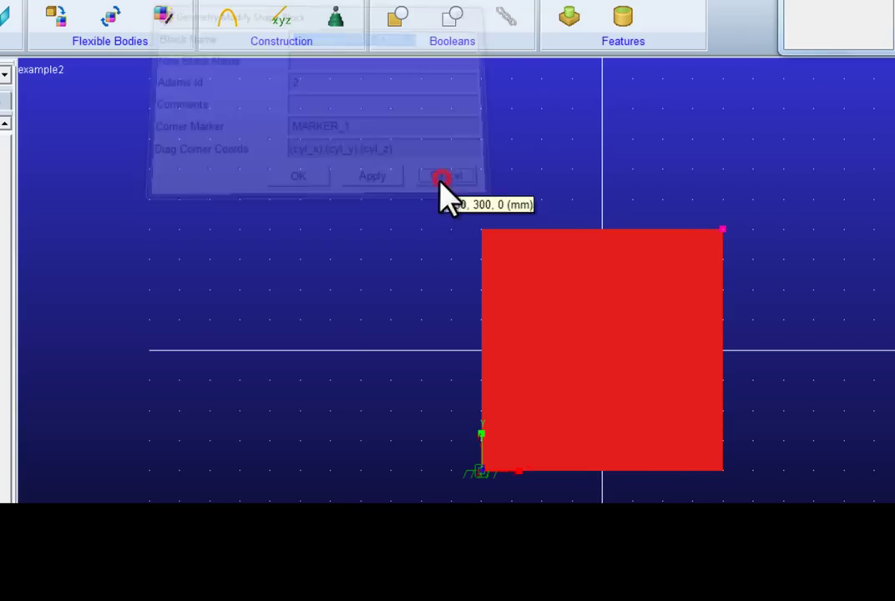
Step: Change cyl_x's standard value to 500 and apply it so the block resizes
left_click_drag(609, 295, 687, 486)
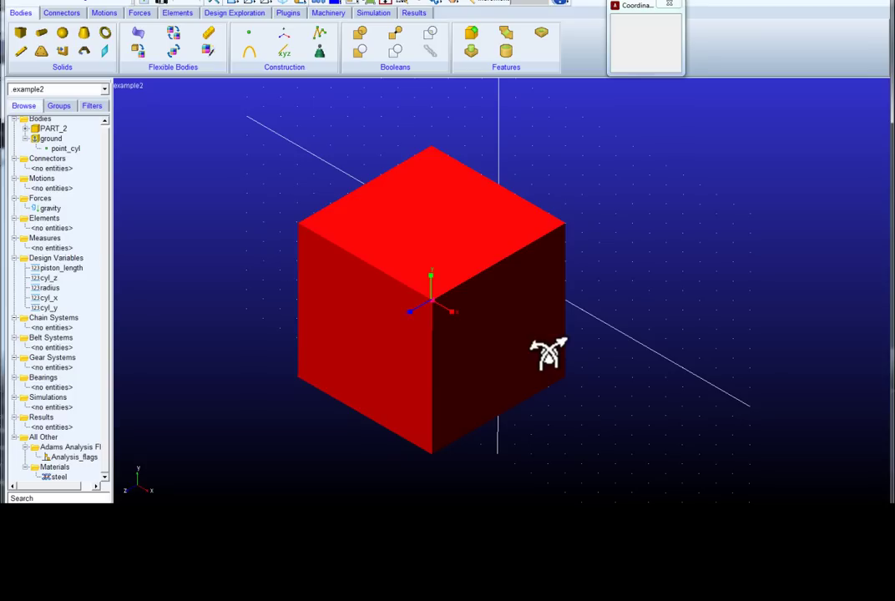
double_click(43, 298)
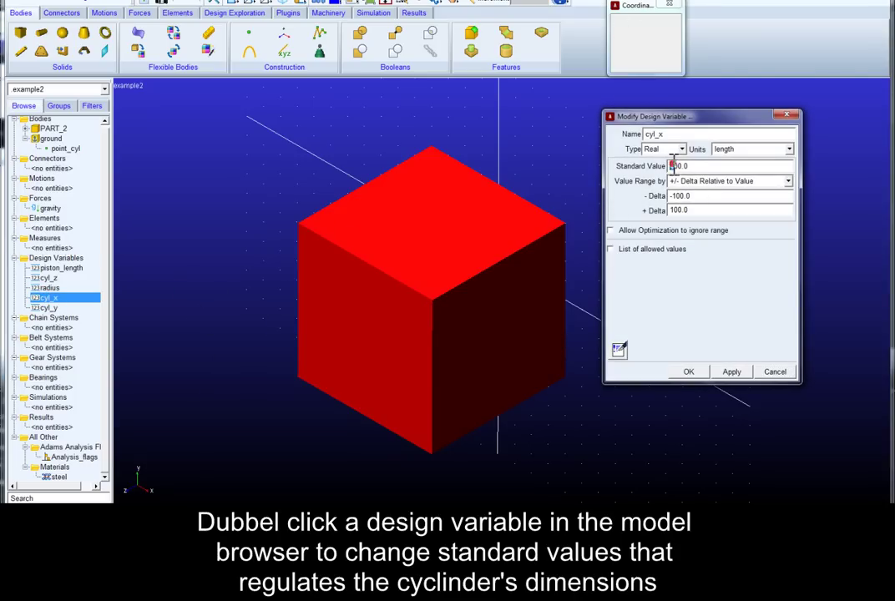
left_click(732, 372)
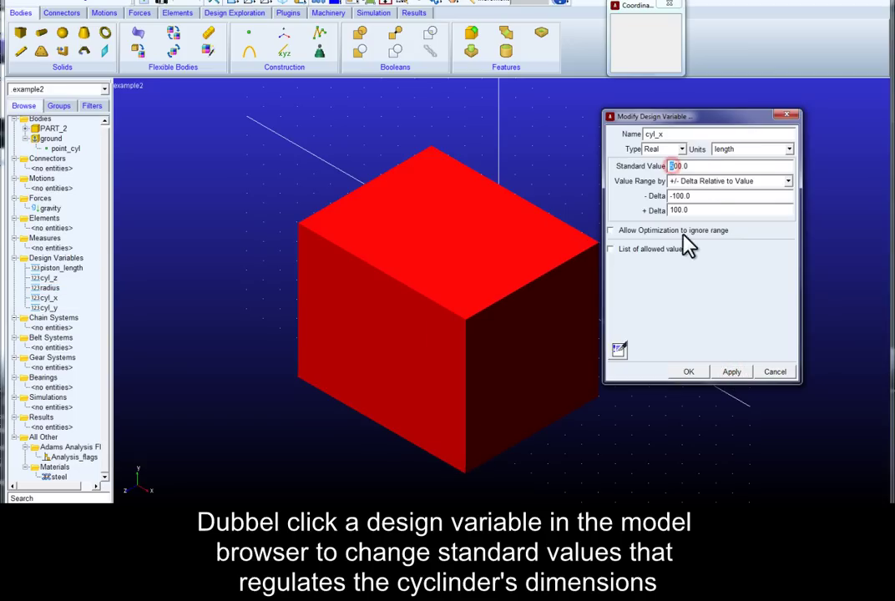
left_click(689, 371)
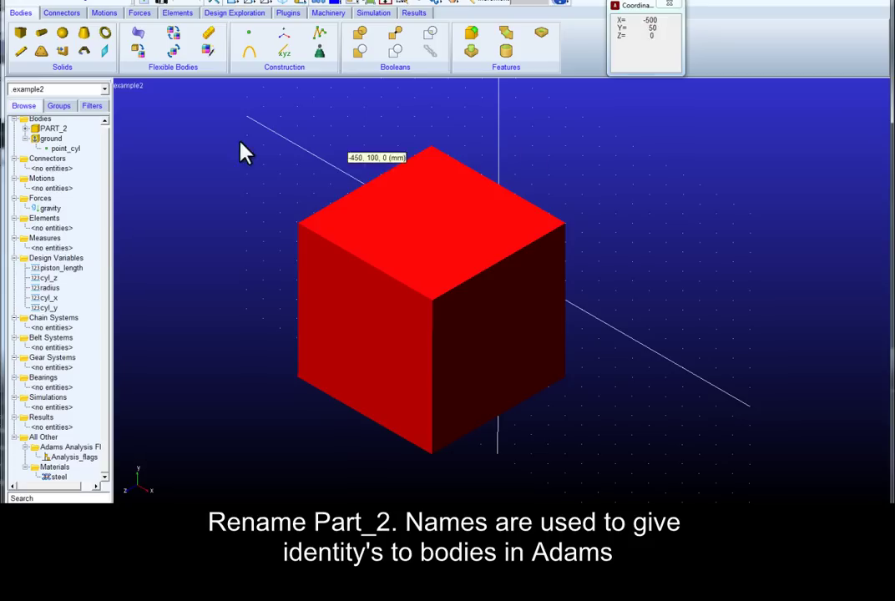
Step: Rename part PART_2 to .example2.cylinder
left_click(52, 129)
right_click(65, 131)
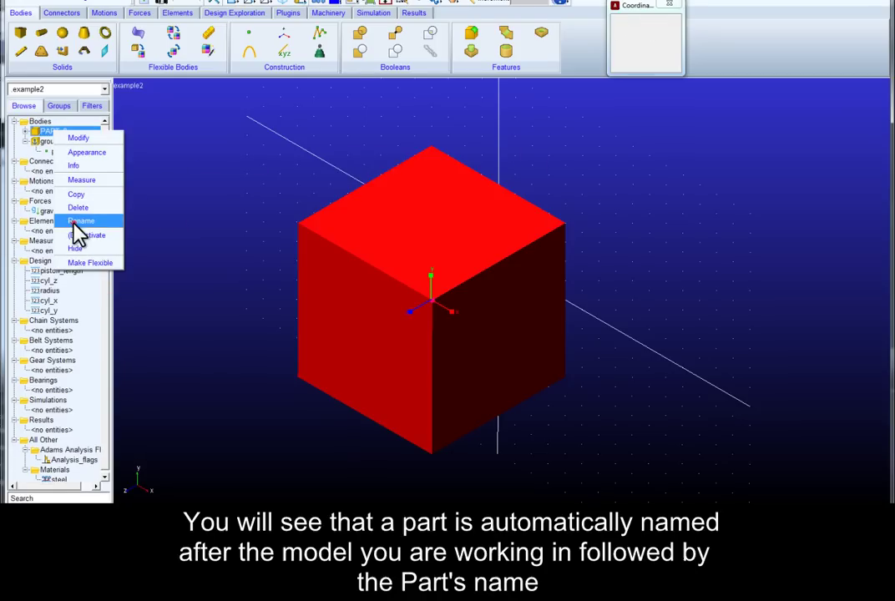
left_click(80, 222)
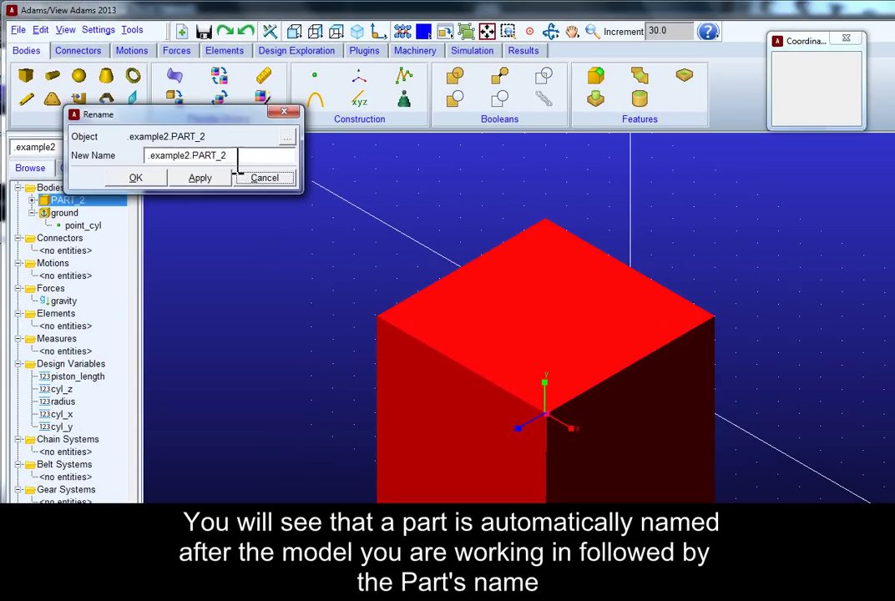
left_click_drag(237, 156, 194, 159)
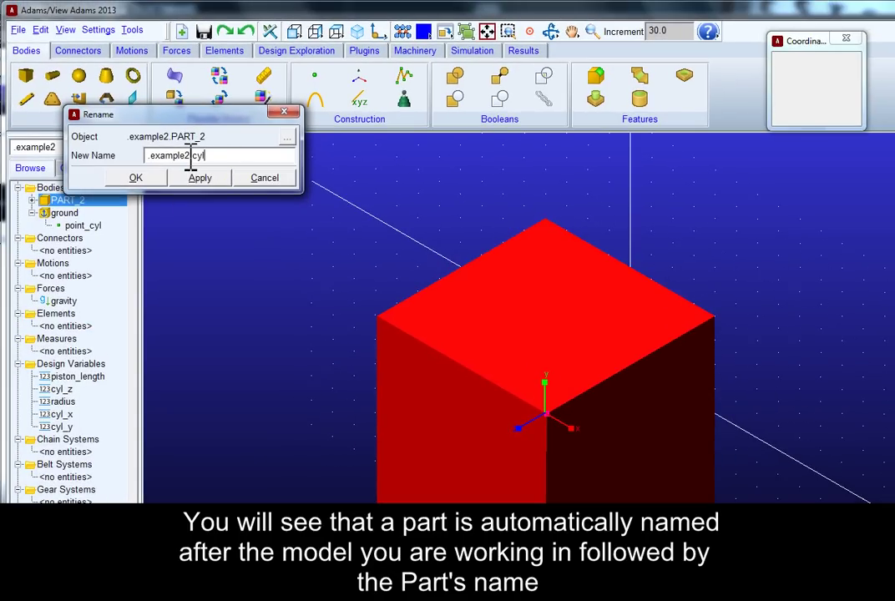
left_click(136, 178)
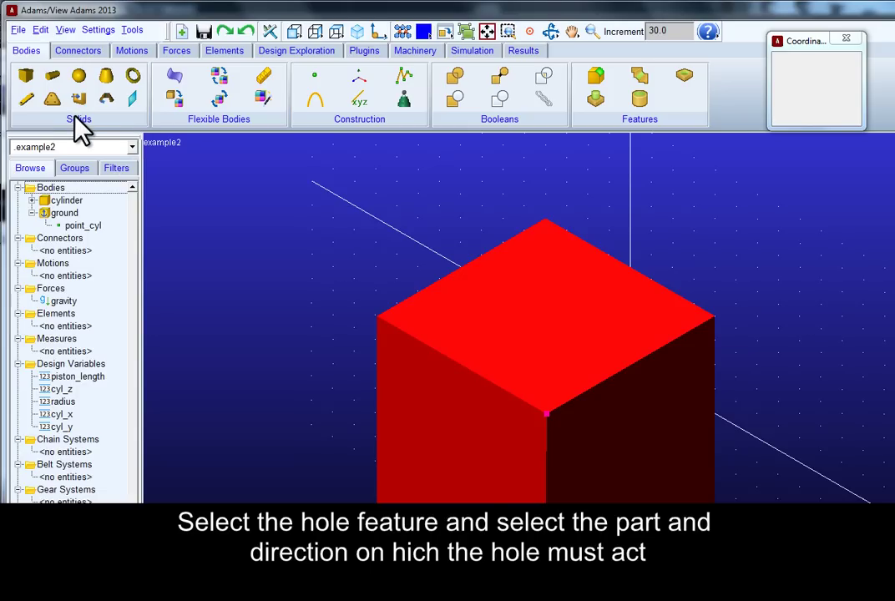
Step: Add a hole on the block's top face and set its centre to 0, 400, 0
left_click(684, 77)
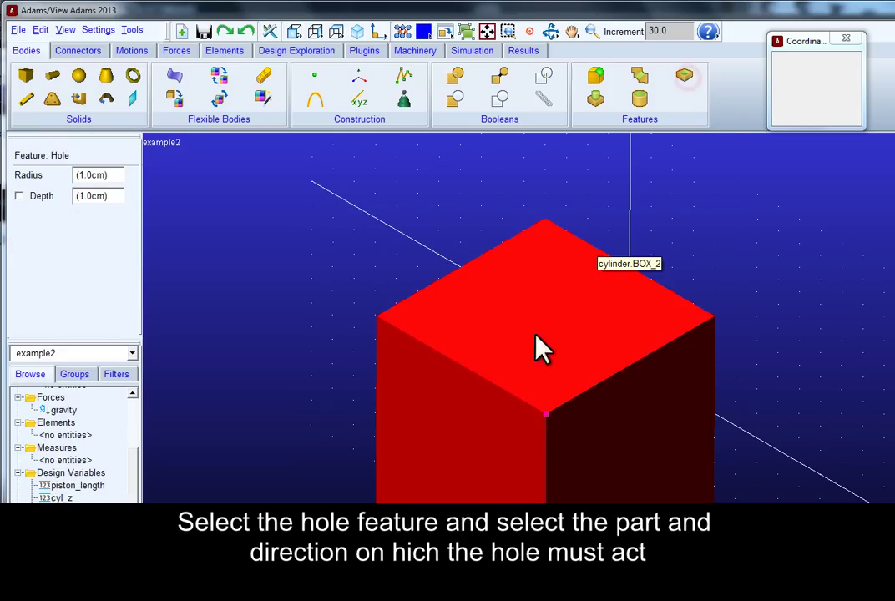
left_click(469, 380)
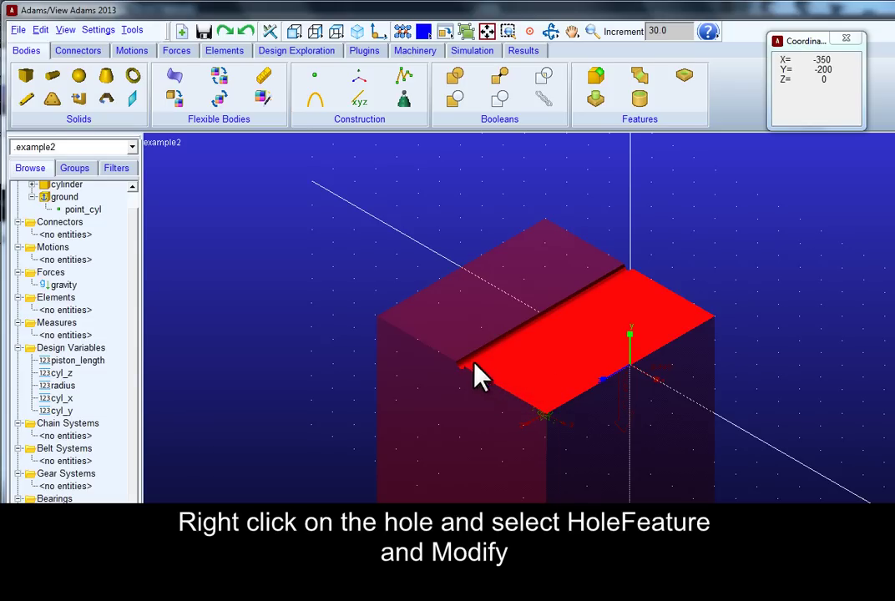
right_click(471, 362)
mouse_move(524, 384)
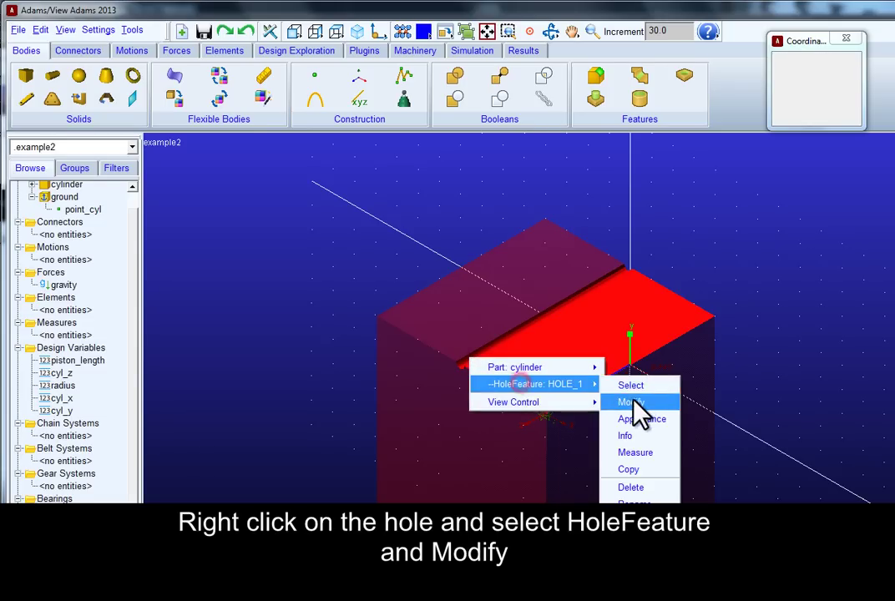
left_click(655, 403)
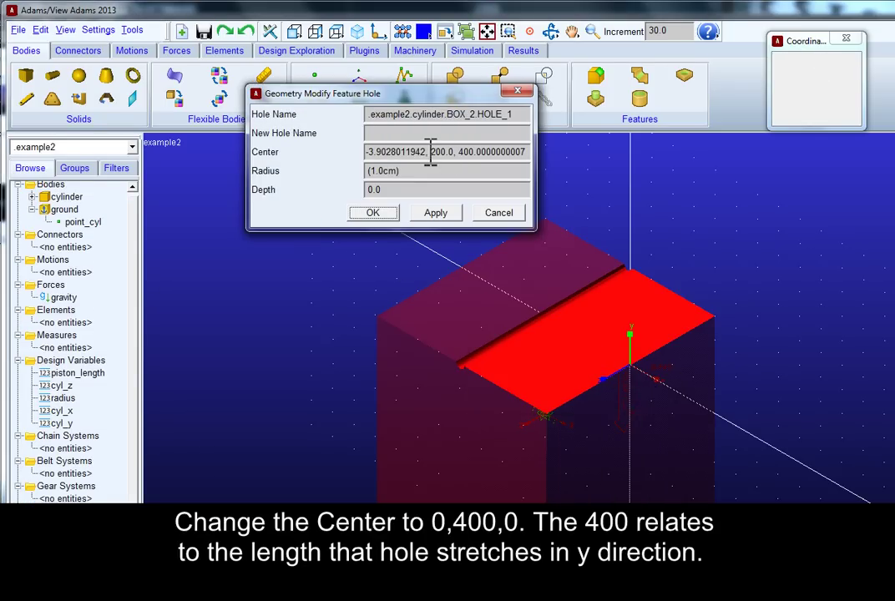
left_click_drag(429, 152, 515, 152)
type("0")
key("BackSpace")
type(", 0")
left_click(443, 214)
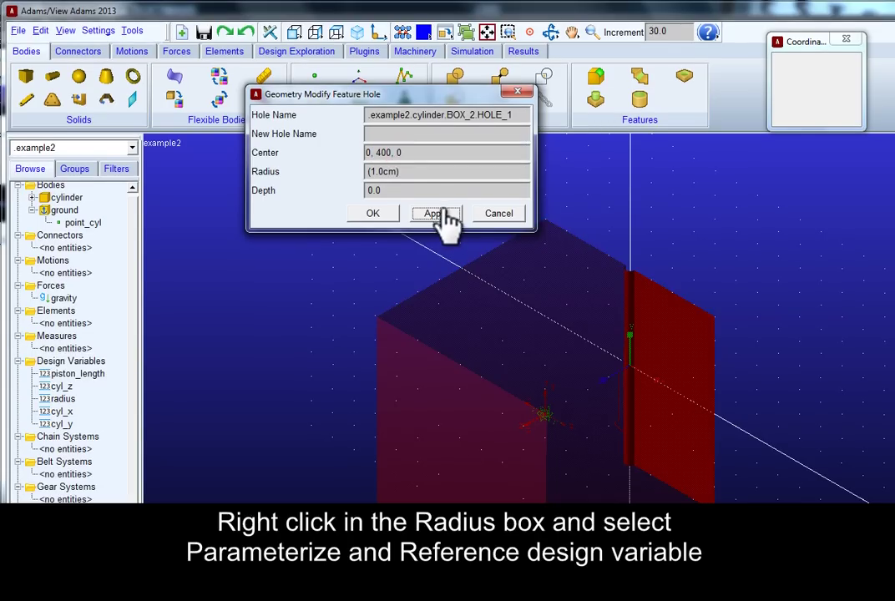
Step: Link the hole radius to the radius design variable and apply
right_click(416, 172)
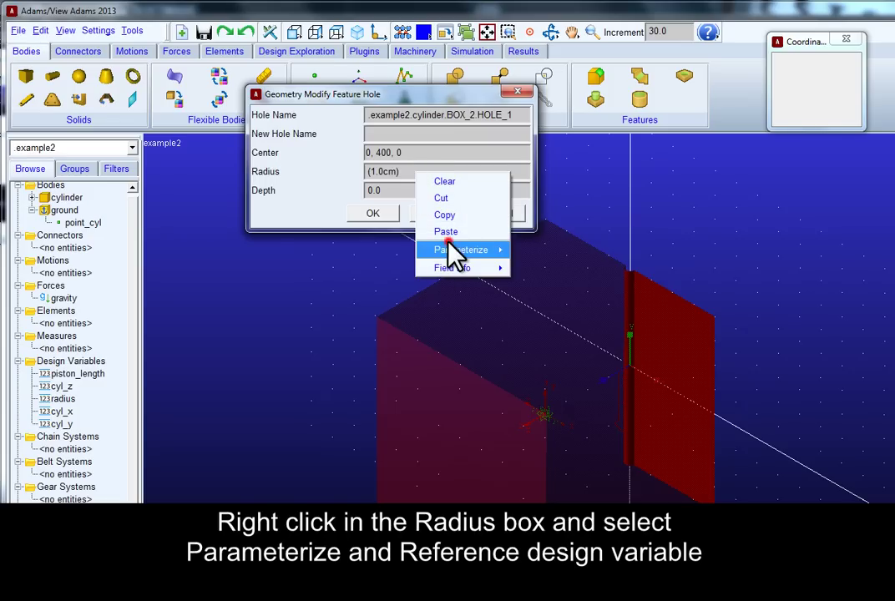
left_click(501, 268)
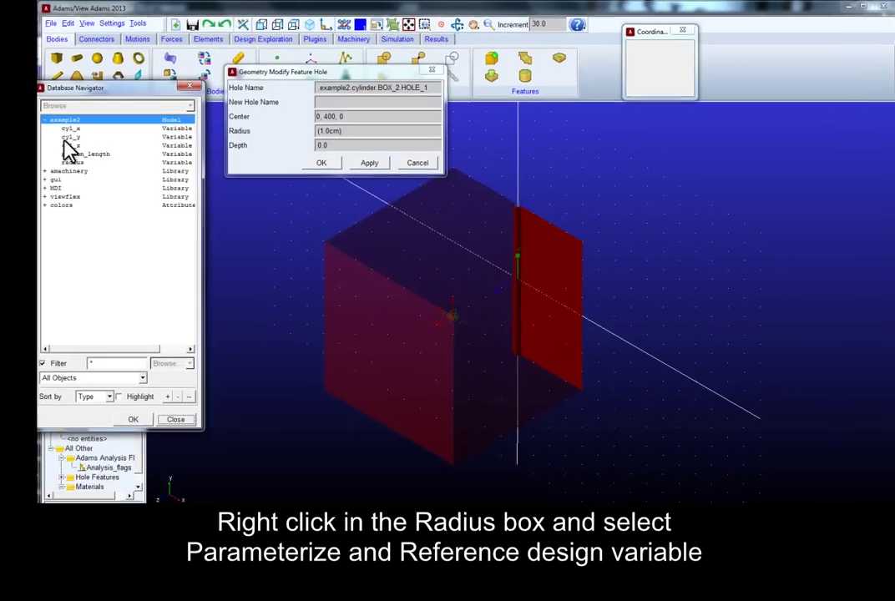
left_click(79, 153)
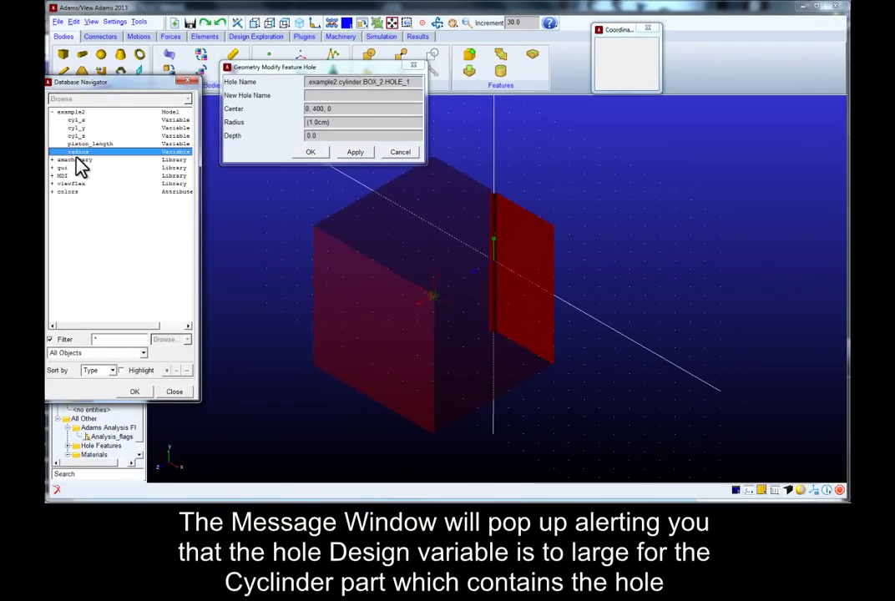
left_click(136, 392)
left_click(367, 155)
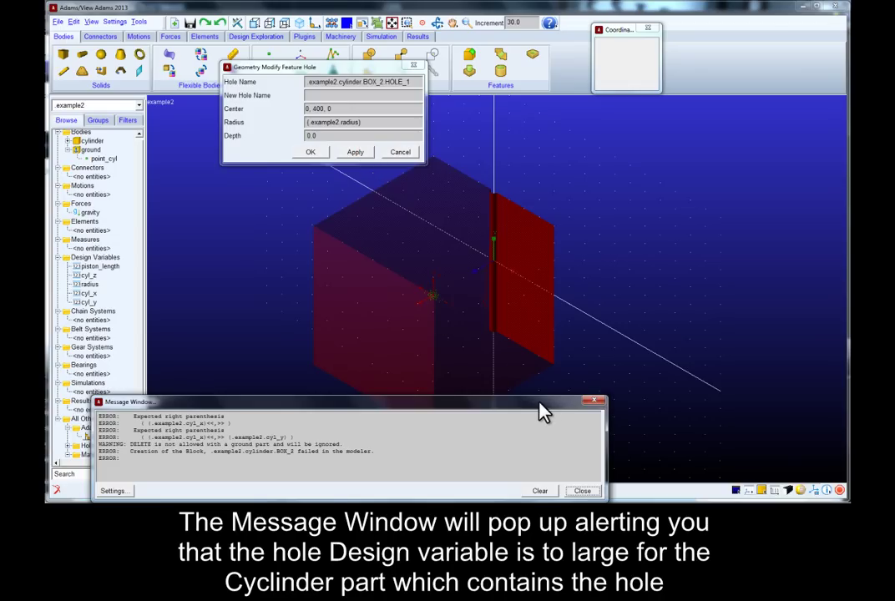
left_click(576, 492)
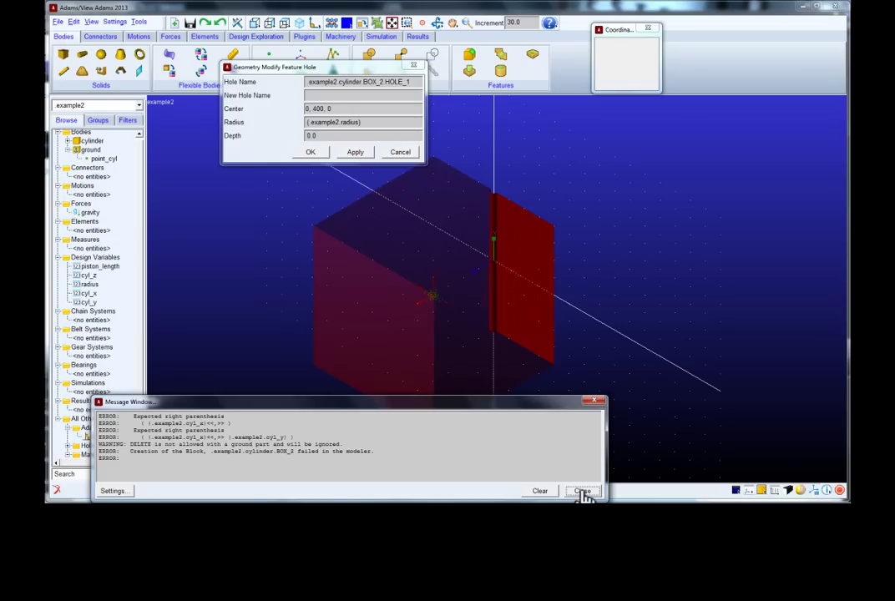
Step: Set the radius variable to 100 and reapply the hole to cut the block
left_click(578, 492)
double_click(87, 284)
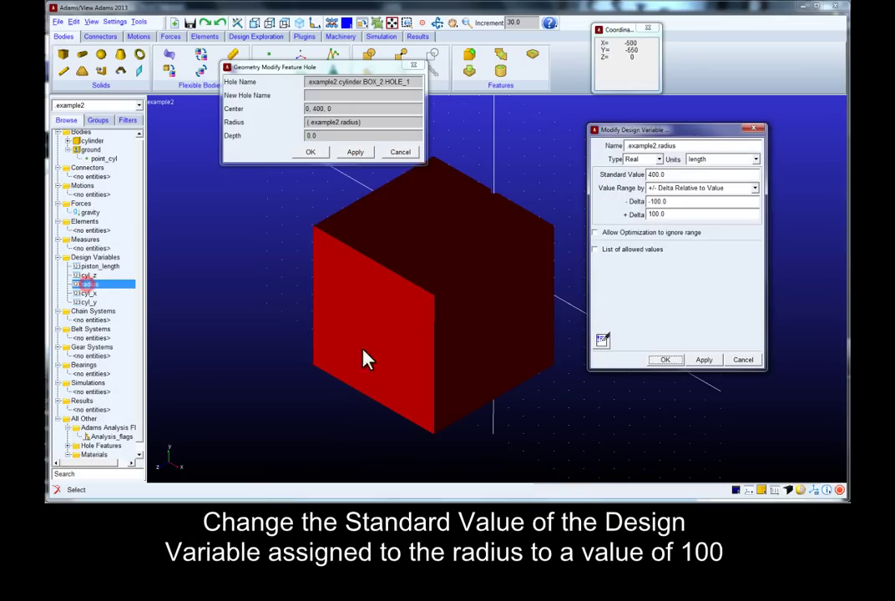
left_click(654, 173)
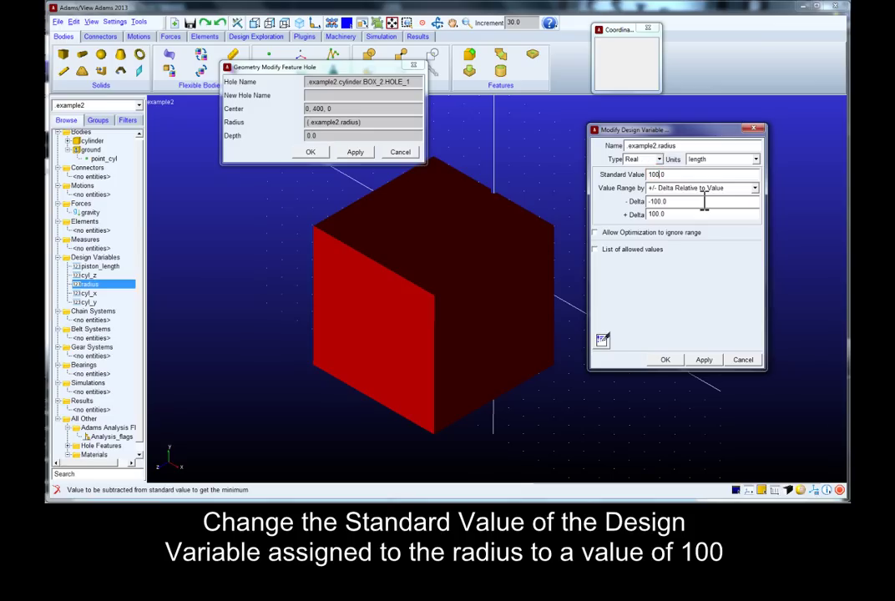
left_click(704, 360)
left_click(665, 360)
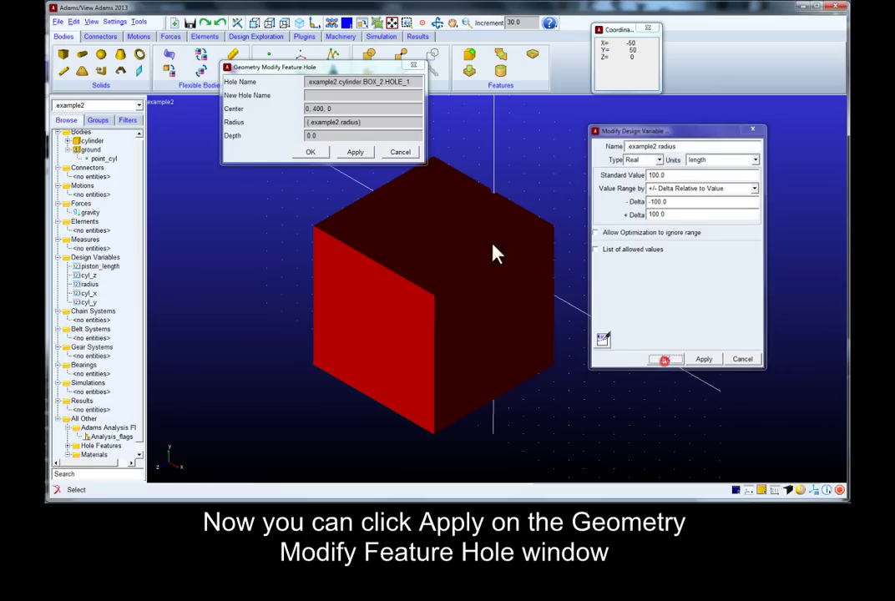
left_click(354, 154)
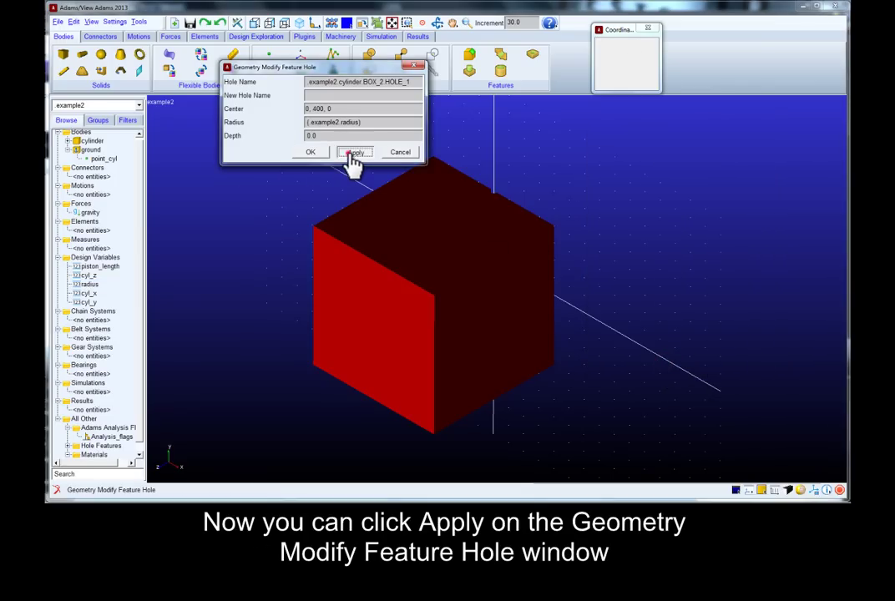
left_click(307, 154)
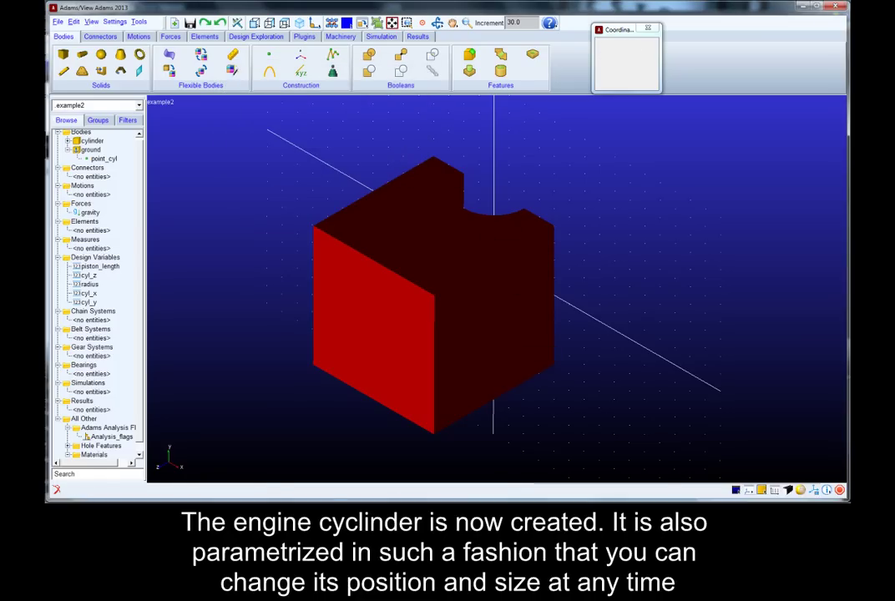
Step: Centre the view on point_cyl and orbit the block around it
key("r")
left_click_drag(490, 487, 474, 296)
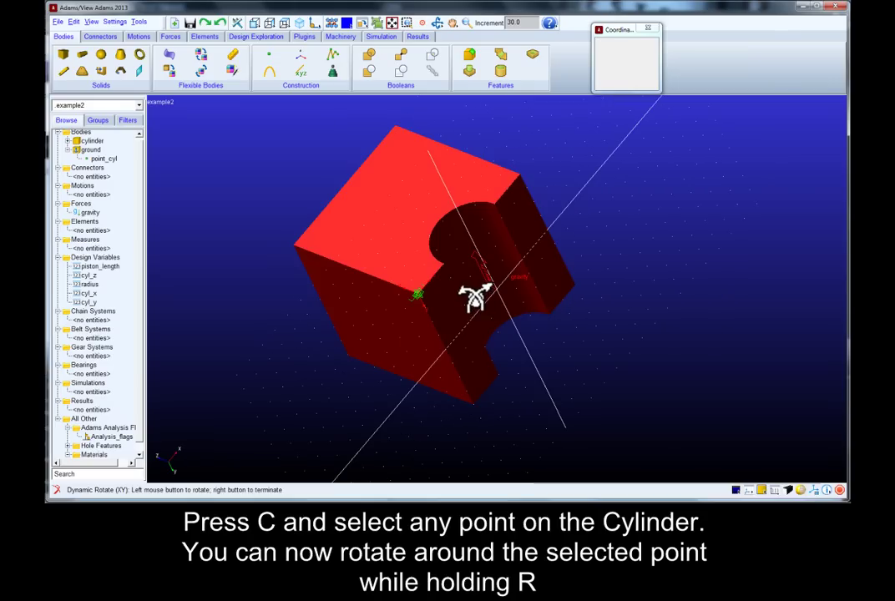
key("c")
left_click(420, 293)
key("r")
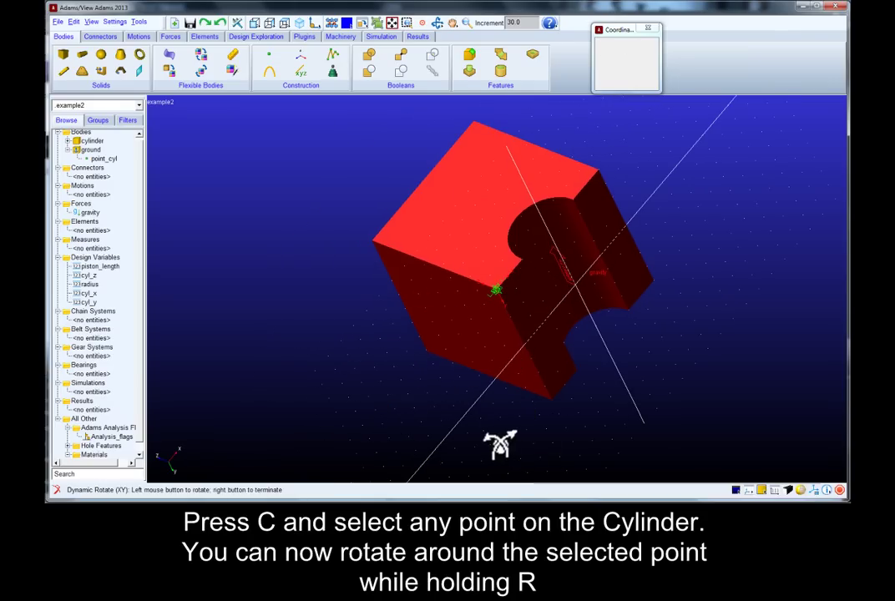
left_click_drag(498, 442, 729, 230)
Step: Save the model database as example2.bin
key("r")
left_click_drag(484, 433, 200, 30)
left_click(191, 24)
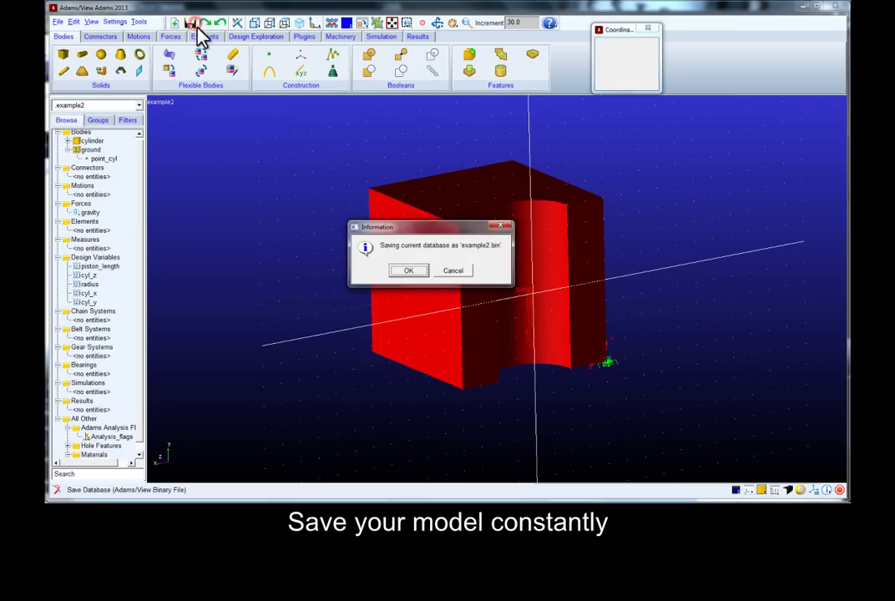
left_click(415, 273)
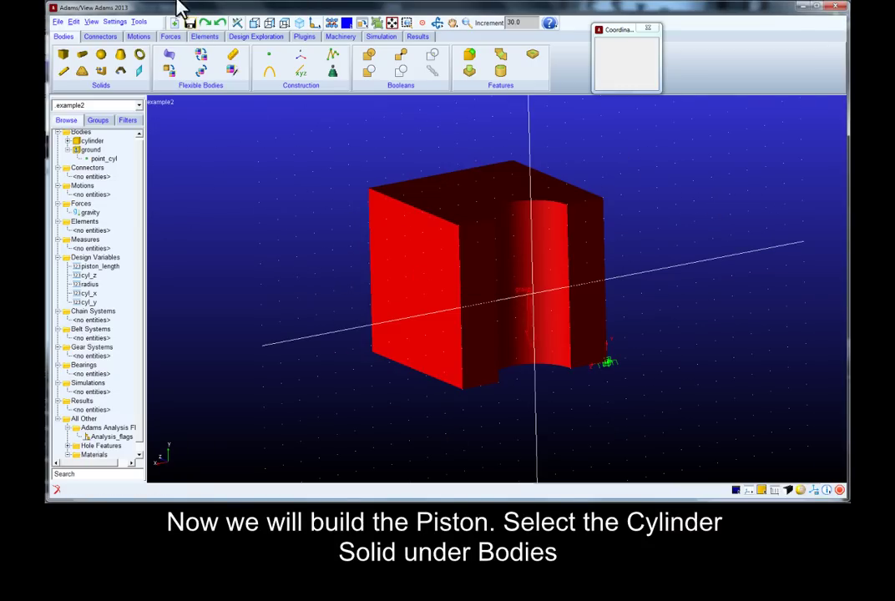
Step: Draw a cylinder along the y axis and tie its radius to the radius variable
left_click(83, 58)
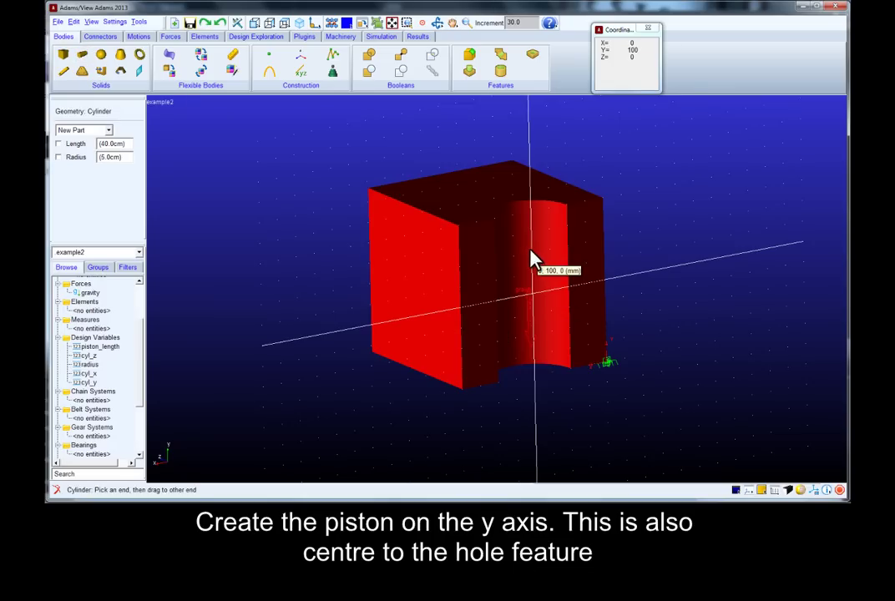
left_click_drag(535, 260, 537, 368)
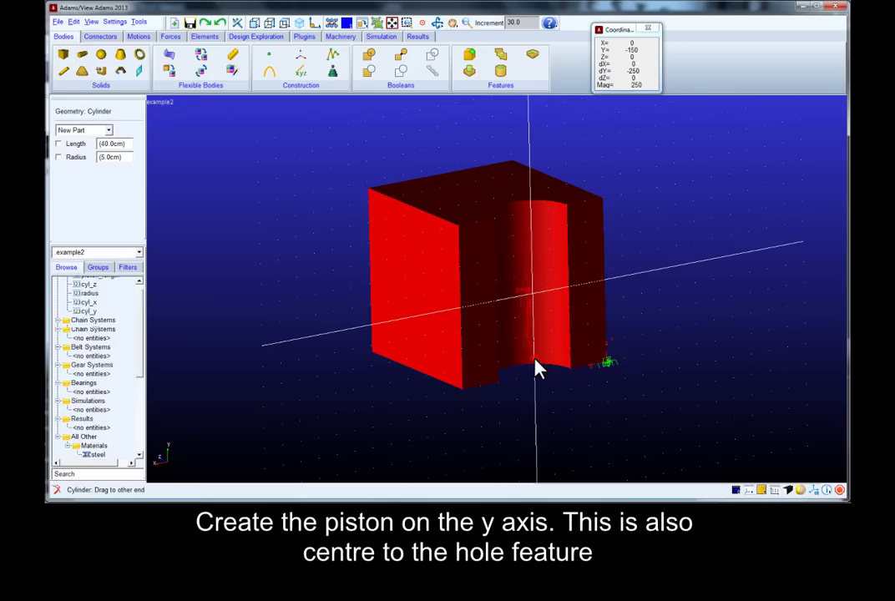
right_click(532, 294)
mouse_move(590, 323)
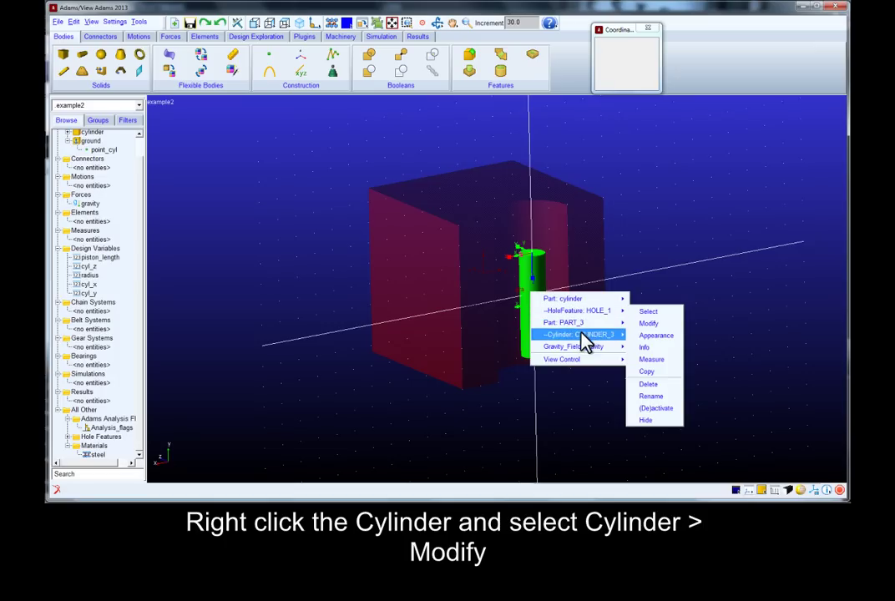
left_click(648, 347)
double_click(350, 175)
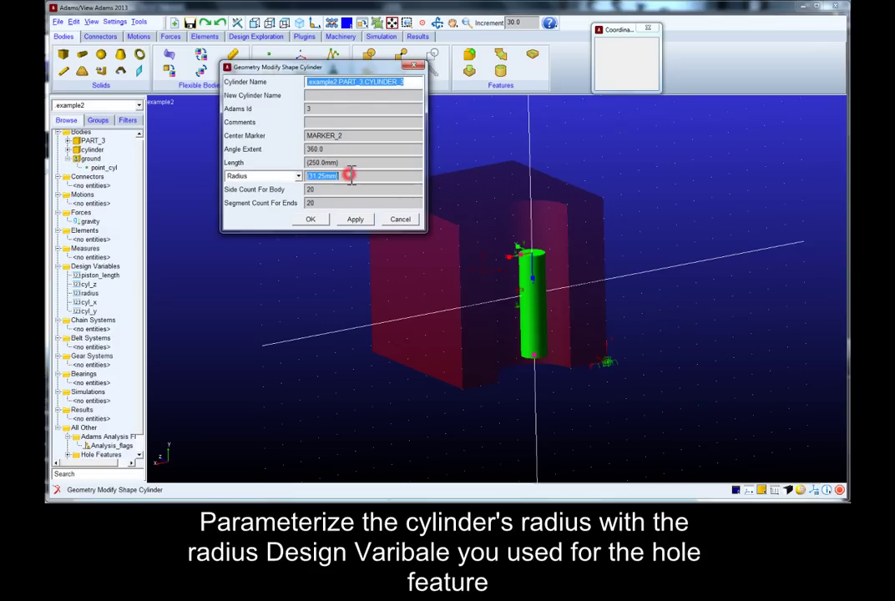
right_click(350, 174)
mouse_move(390, 230)
left_click(466, 244)
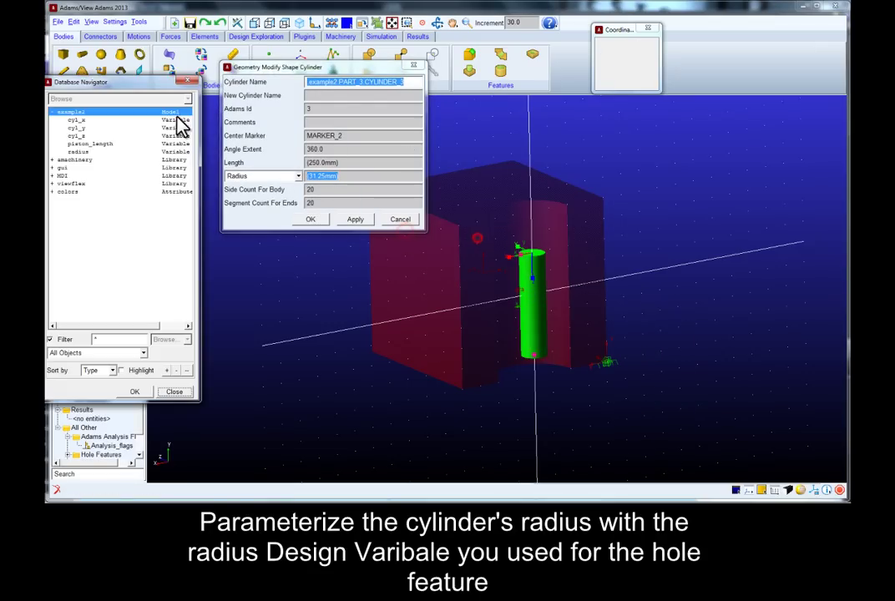
left_click(79, 152)
left_click(134, 392)
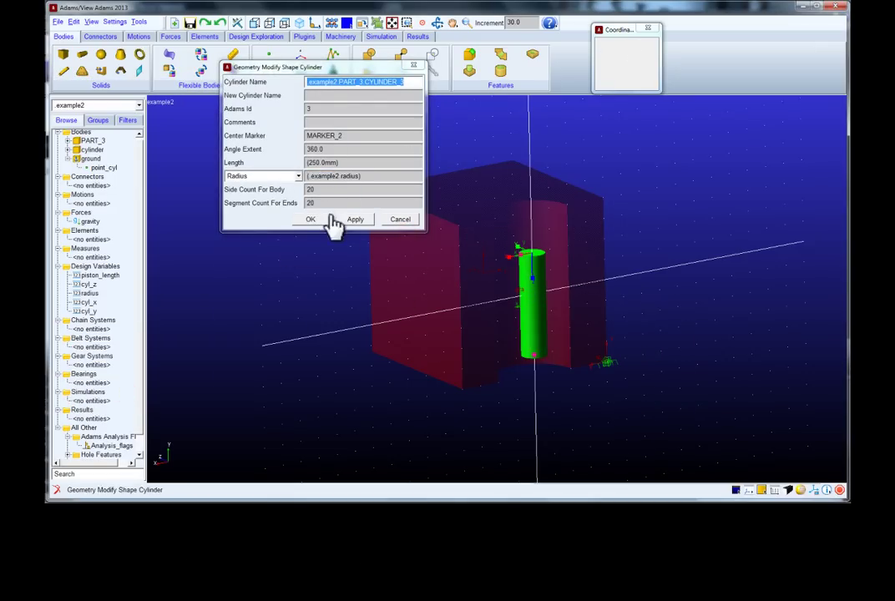
Step: Tie the cylinder's length to piston_length and apply the new dimensions
left_click(324, 163)
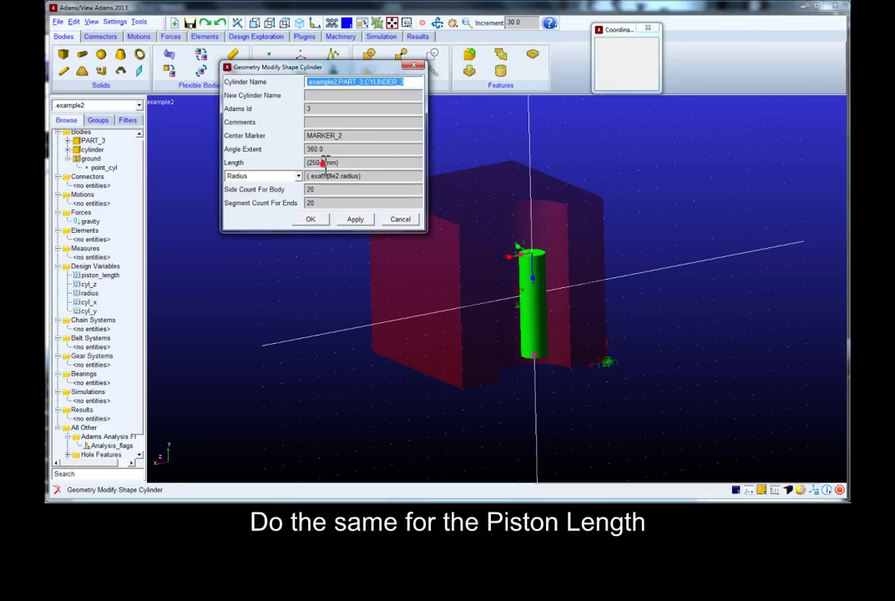
right_click(324, 163)
mouse_move(368, 219)
left_click(429, 232)
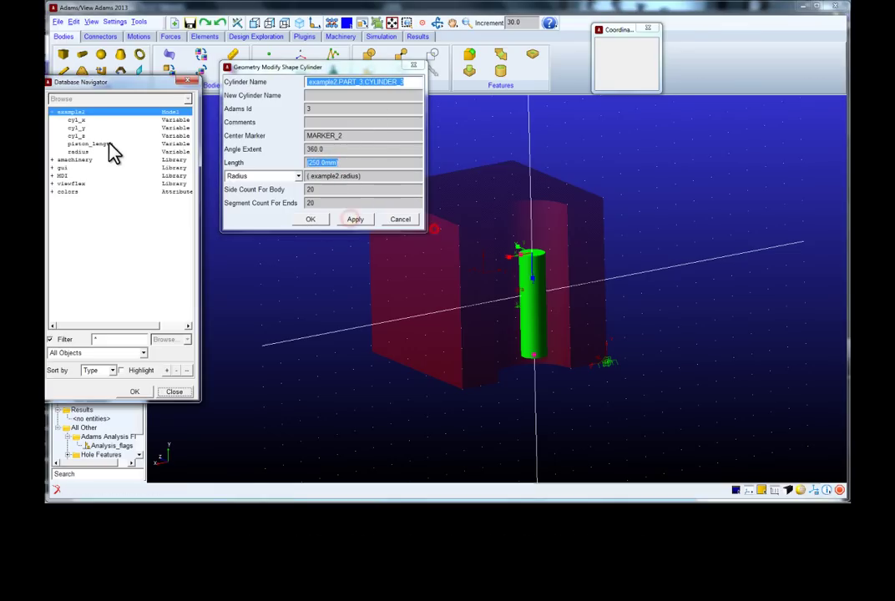
left_click(99, 144)
left_click(355, 218)
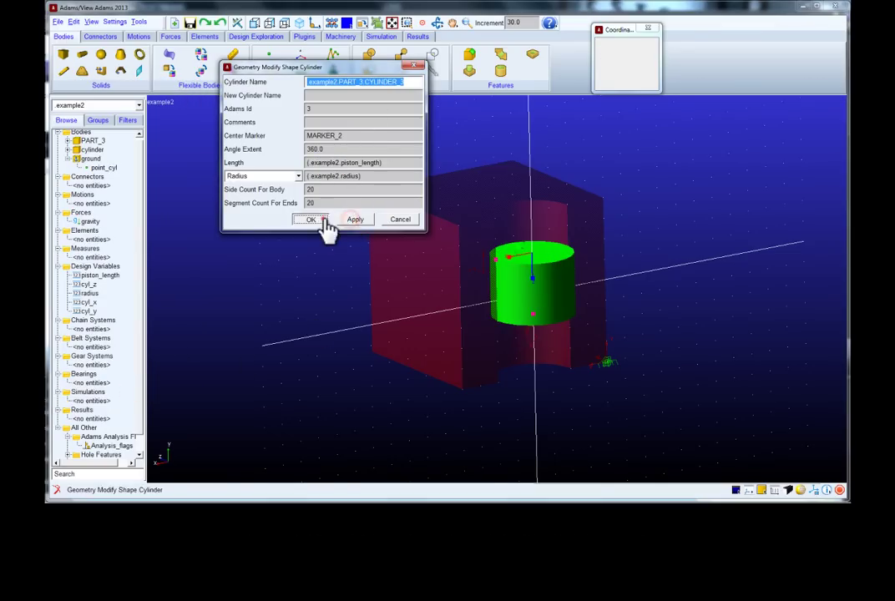
left_click(311, 219)
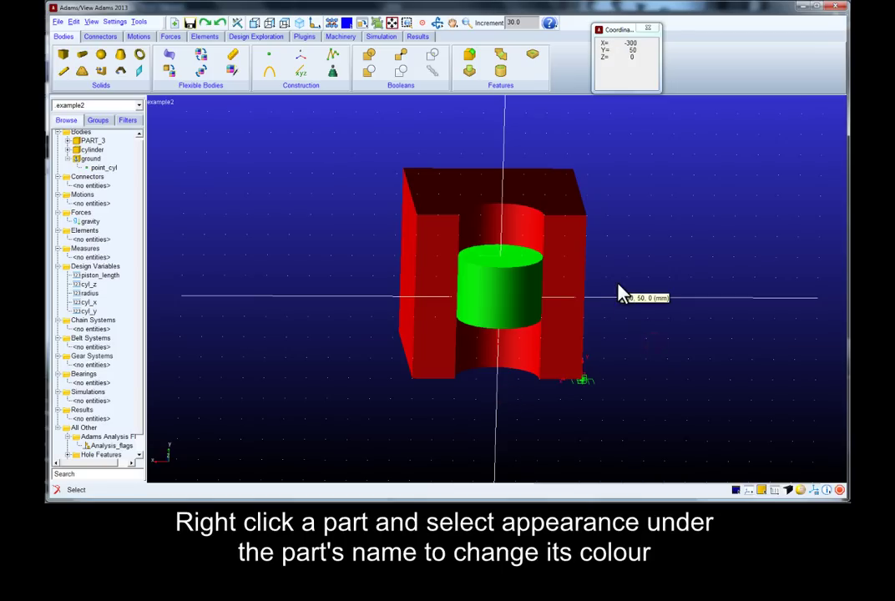
Step: Change the block's appearance colour from red to yellow
right_click(576, 228)
mouse_move(598, 259)
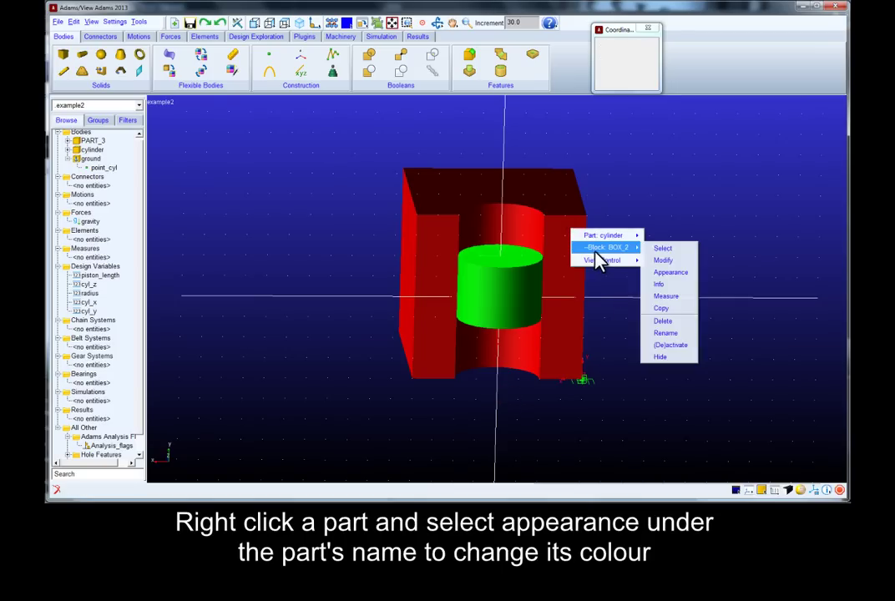
left_click(671, 273)
left_click(494, 158)
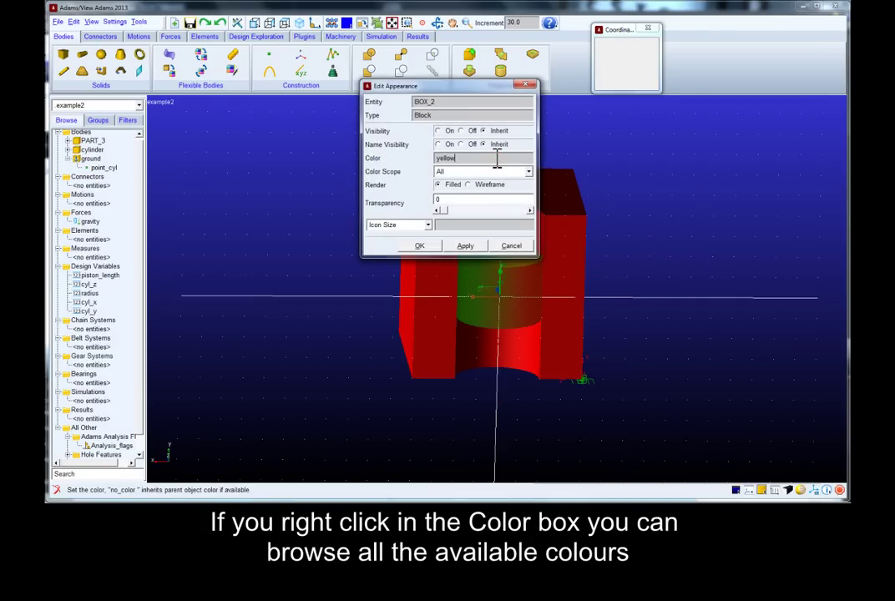
left_click(469, 247)
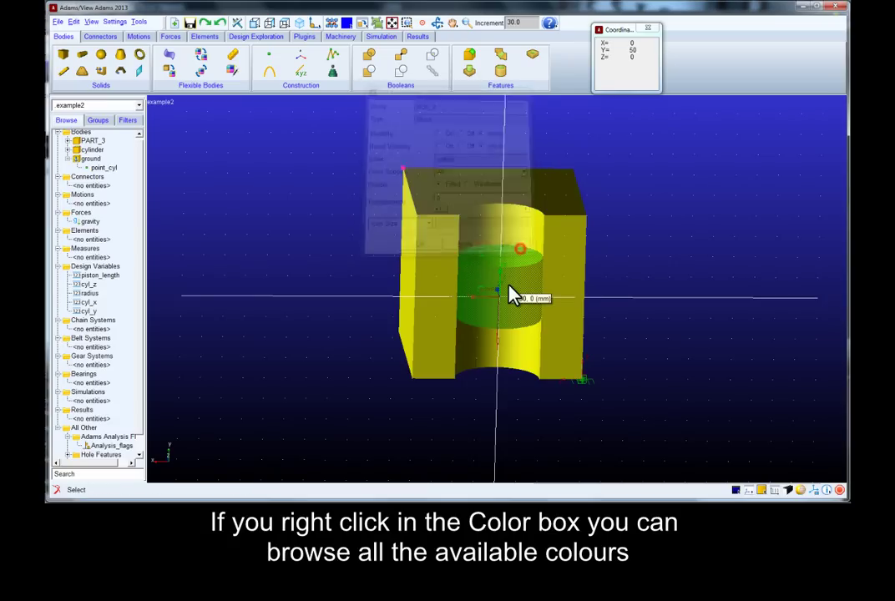
Step: Set the cylinder's appearance colour to blue
right_click(513, 294)
mouse_move(558, 334)
left_click(654, 353)
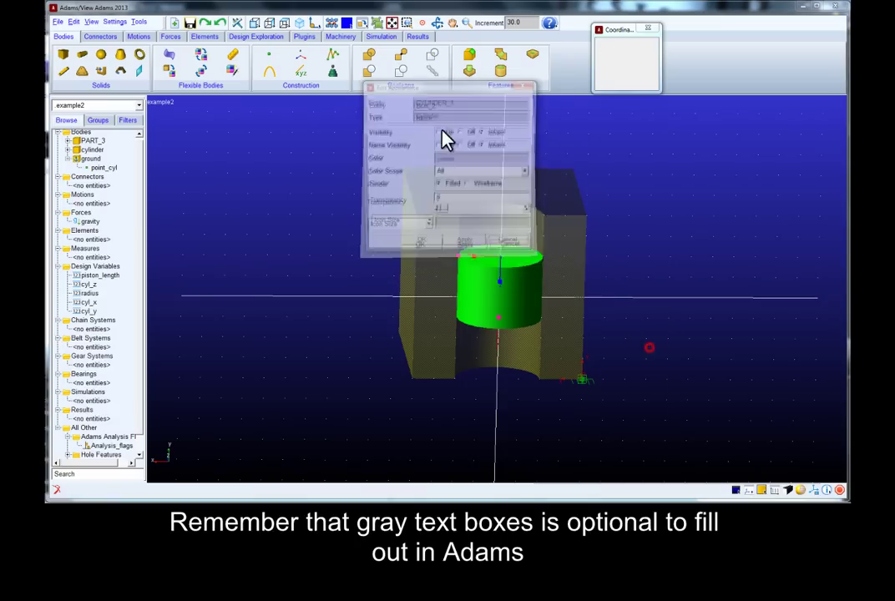
left_click(462, 159)
type("blue")
left_click(421, 245)
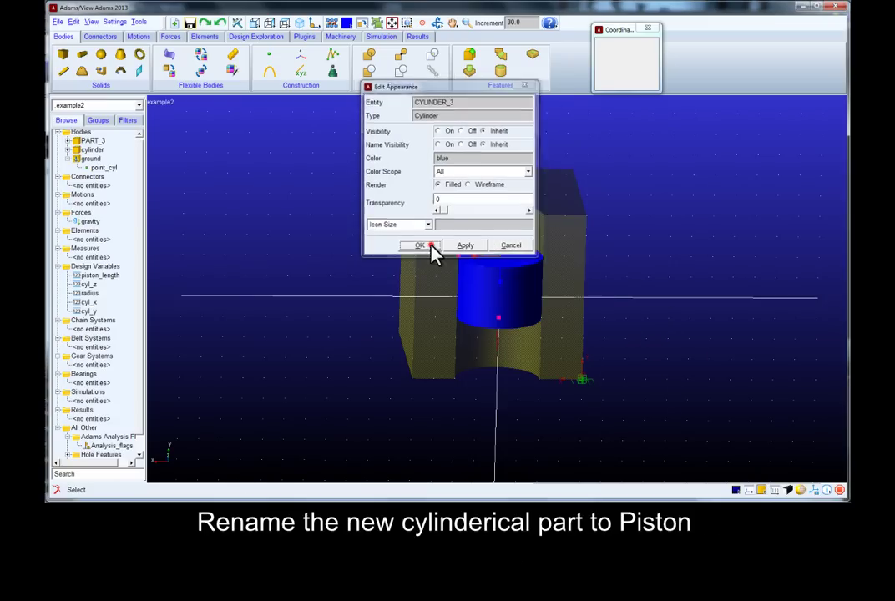
Step: Rename PART_3 to 'piston' in the model tree
right_click(92, 142)
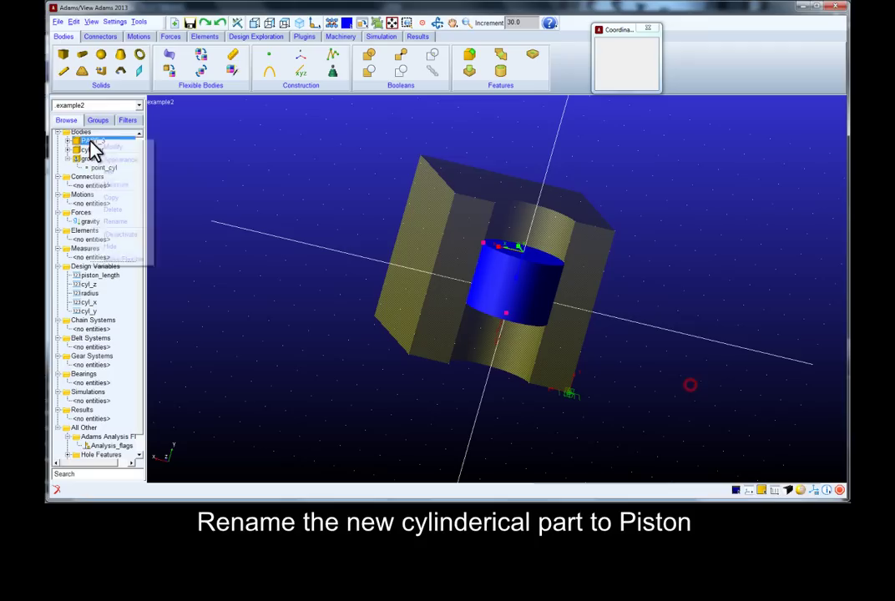
left_click(117, 221)
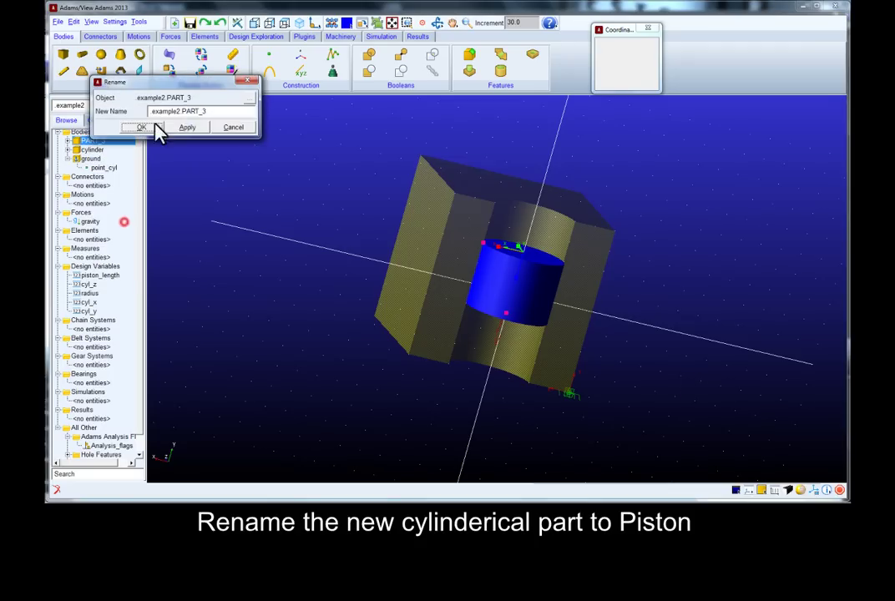
double_click(188, 112)
type("piston")
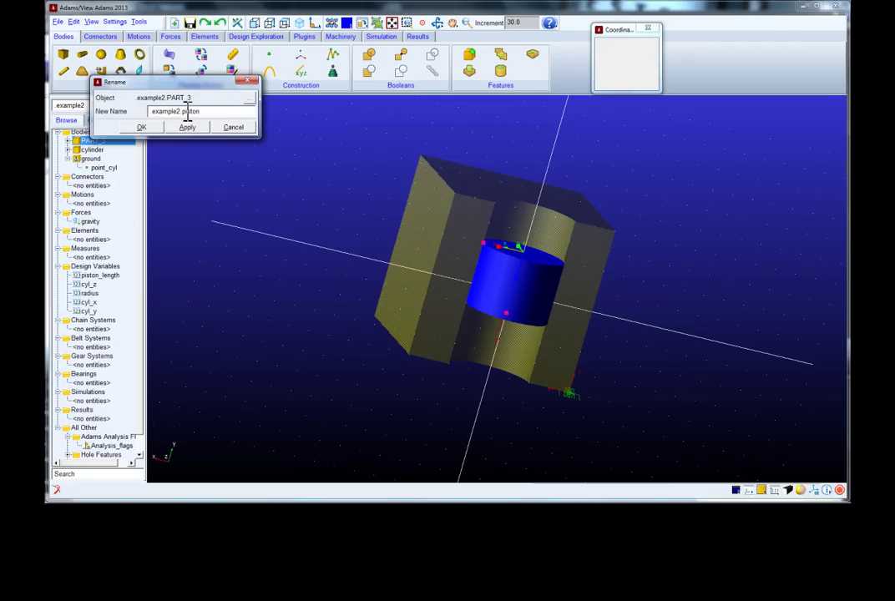
left_click(143, 127)
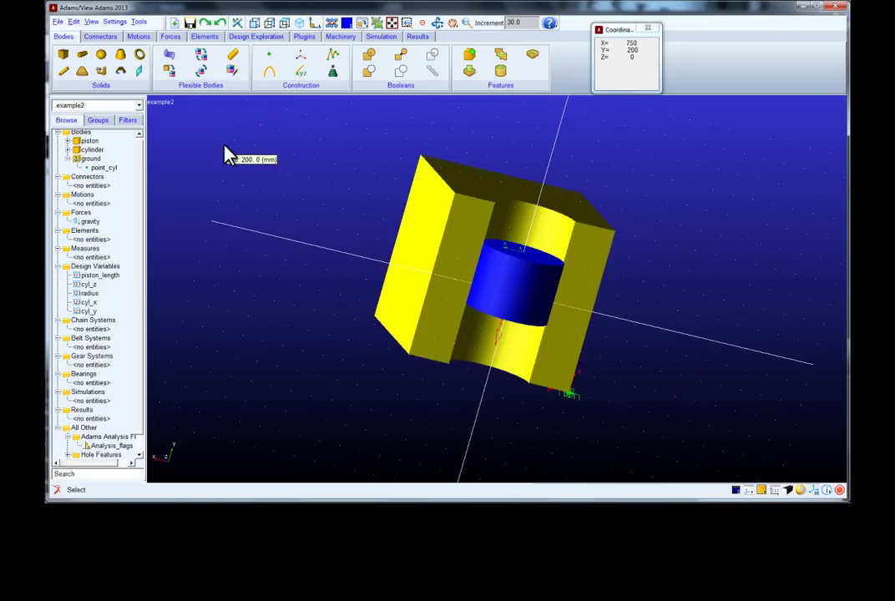
Step: Modify the hole feature so its radius is (.example2.radius+1)
right_click(512, 224)
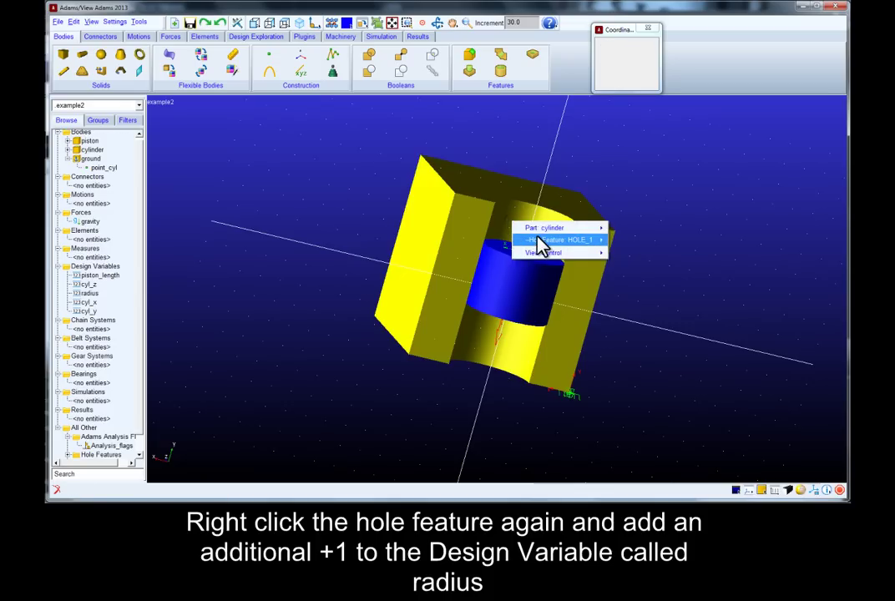
mouse_move(542, 245)
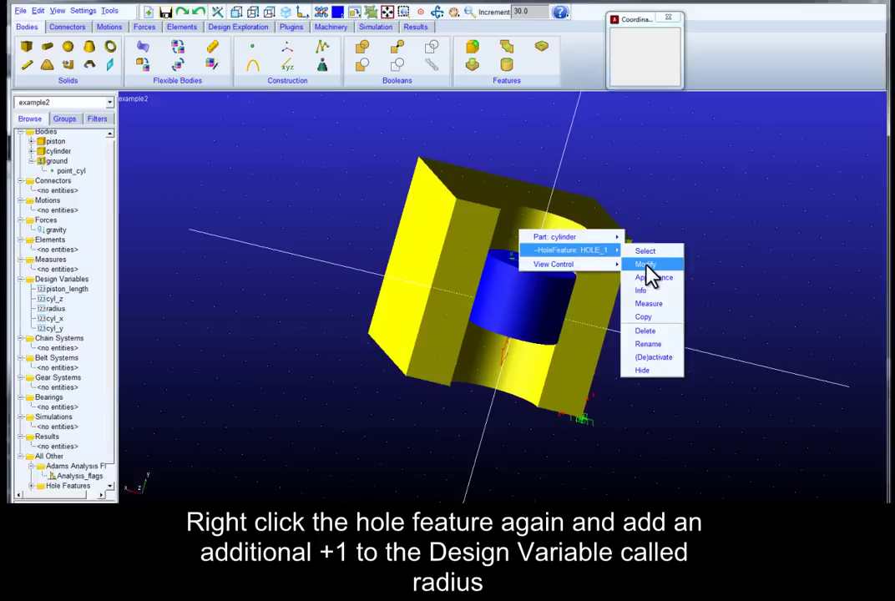
left_click(626, 253)
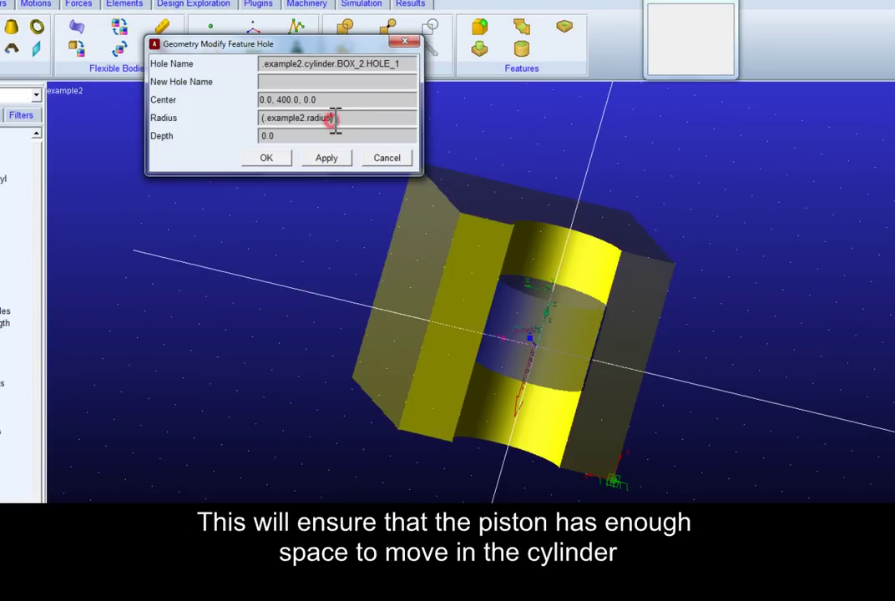
left_click(267, 158)
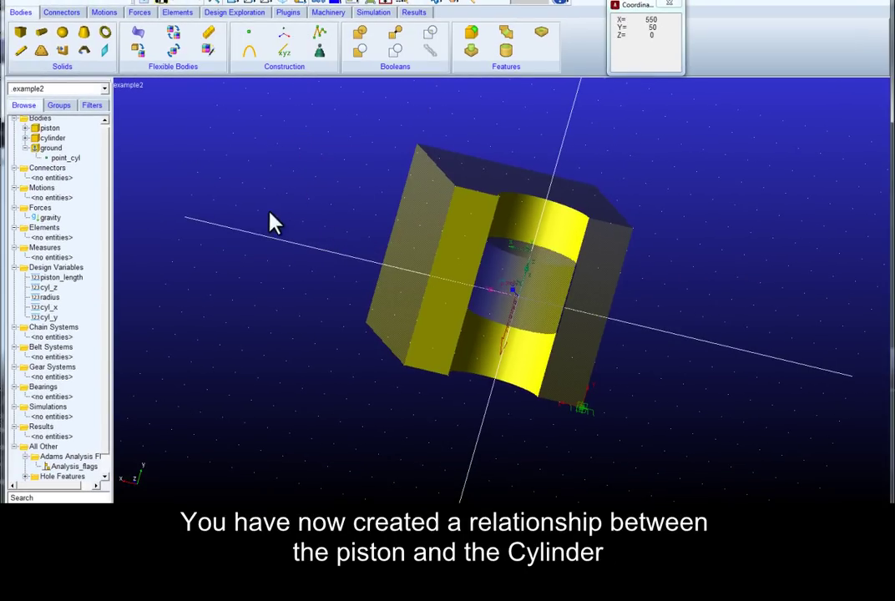
Step: Save the database over example2.bin, keeping a backup of the old file
left_click(163, 4)
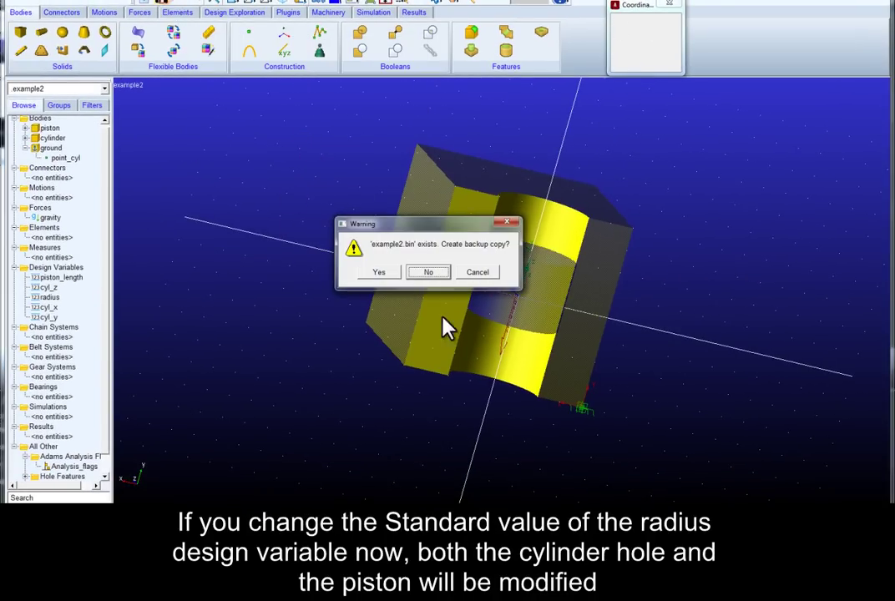
left_click(396, 275)
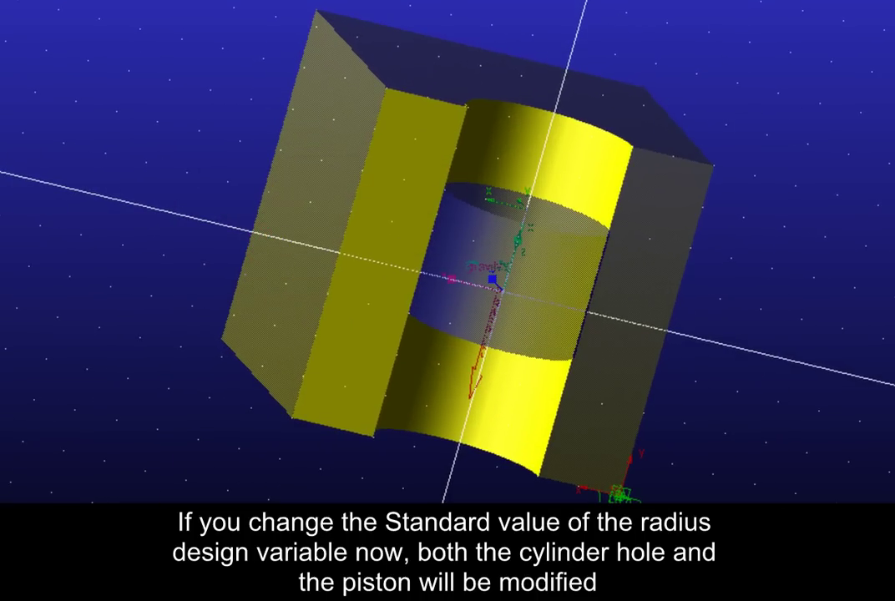